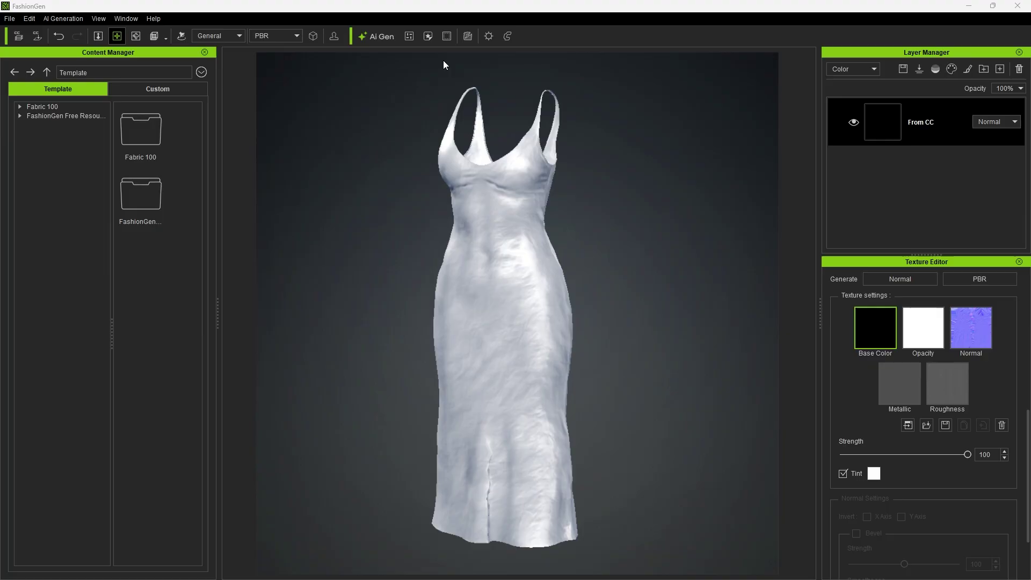
# Launch the local ComfyUI from the Pattern panel's Settings so its status reads Connected
pyautogui.click(409, 37)
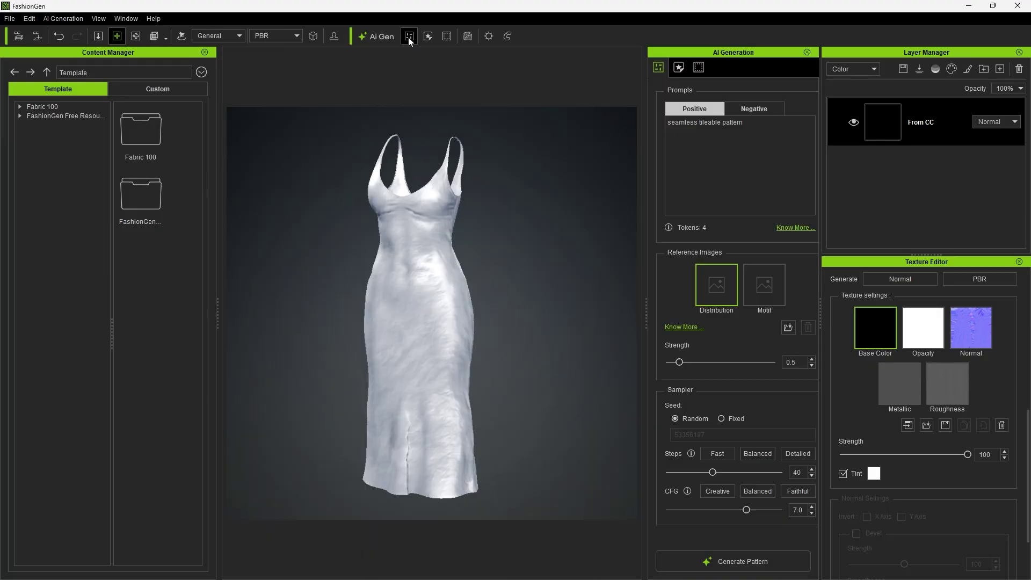
pyautogui.click(488, 36)
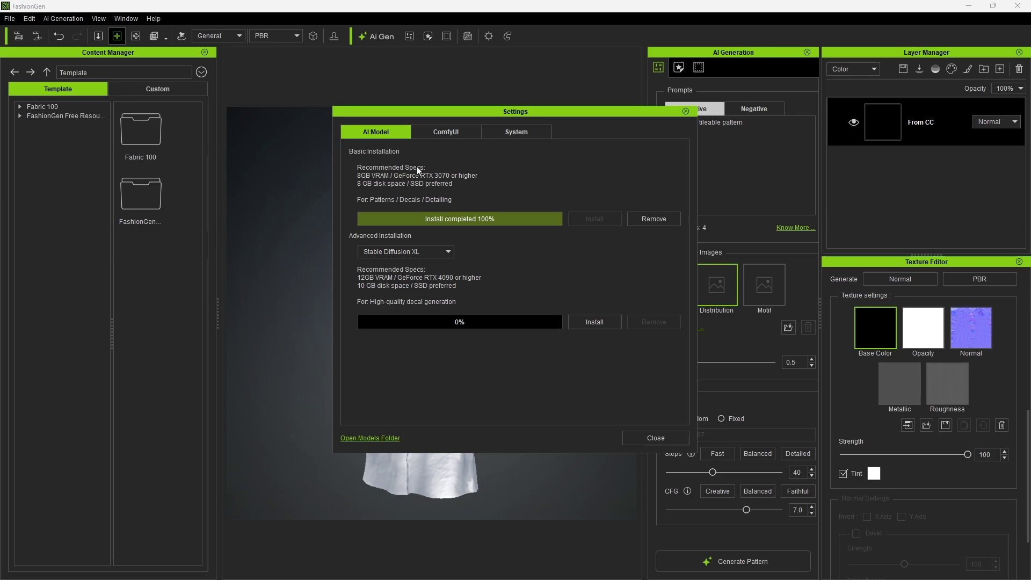
pyautogui.click(451, 131)
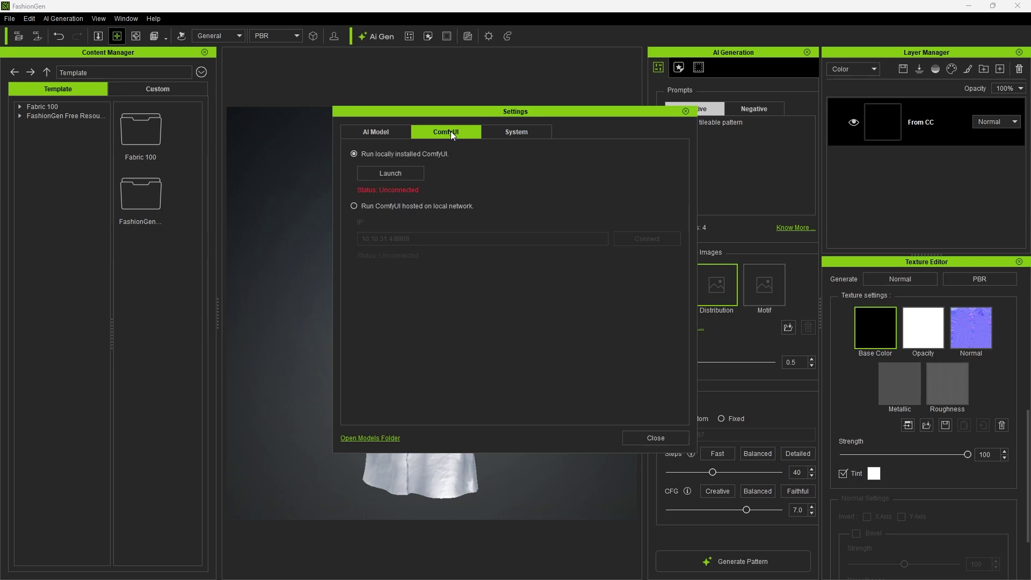
pyautogui.click(396, 174)
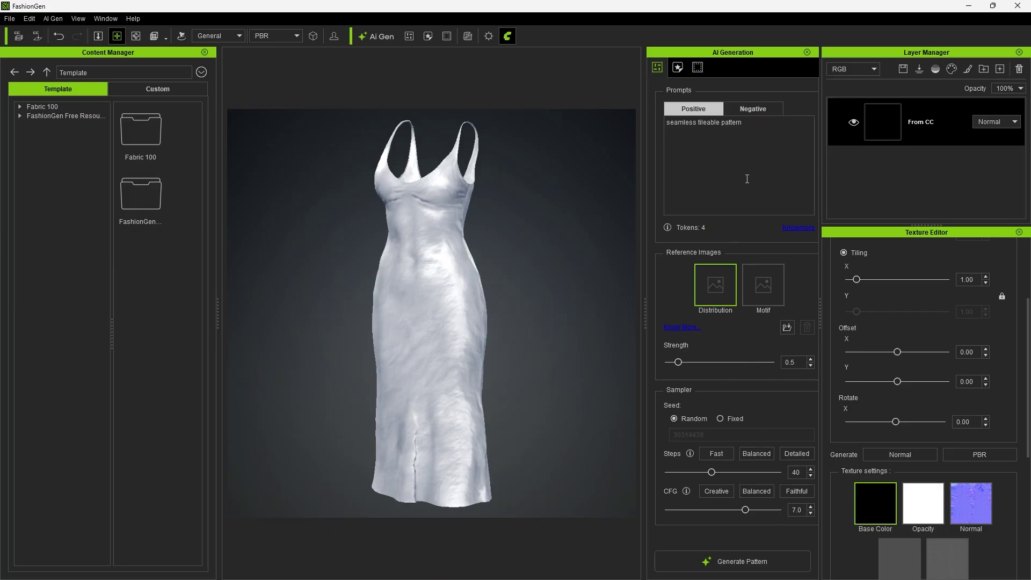
# Generate AI Patterns 001 and 002, tiling the quatrefoil one 2.90 with offset 0.27/0.11
pyautogui.click(739, 564)
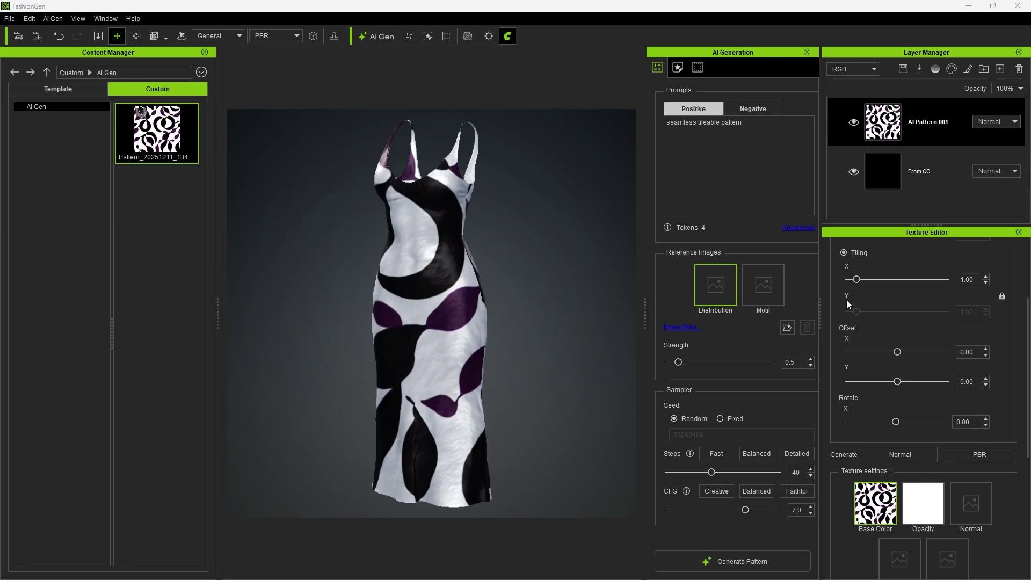
pyautogui.click(854, 123)
pyautogui.click(853, 124)
pyautogui.click(738, 560)
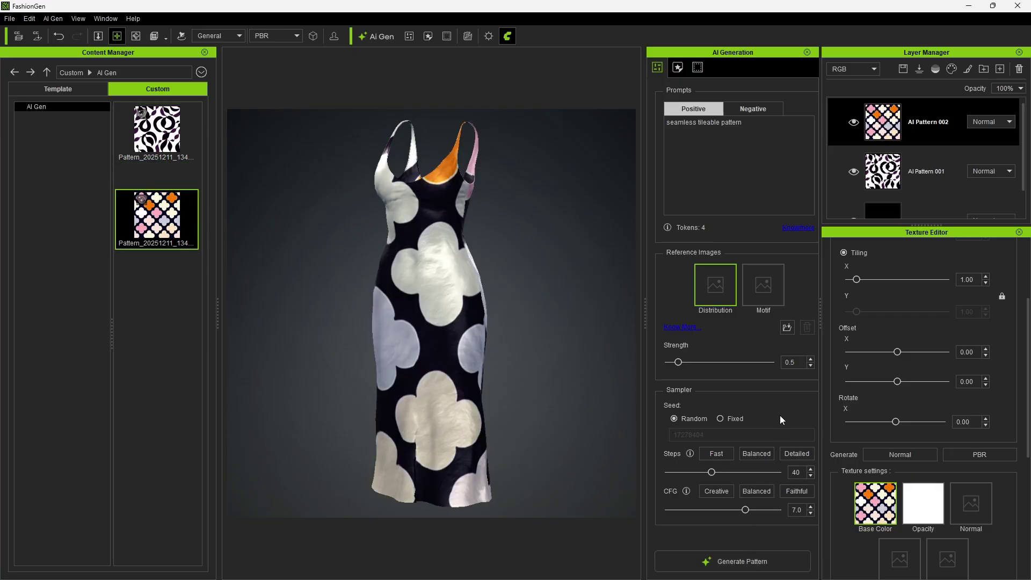
pyautogui.moveTo(856, 279); pyautogui.dragTo(870, 279)
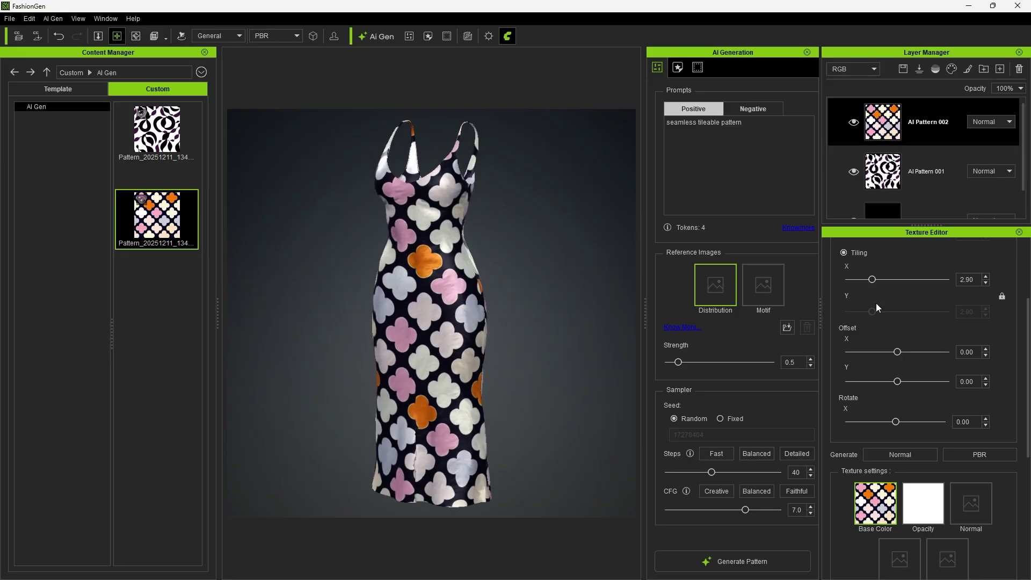
pyautogui.moveTo(898, 350); pyautogui.dragTo(903, 381)
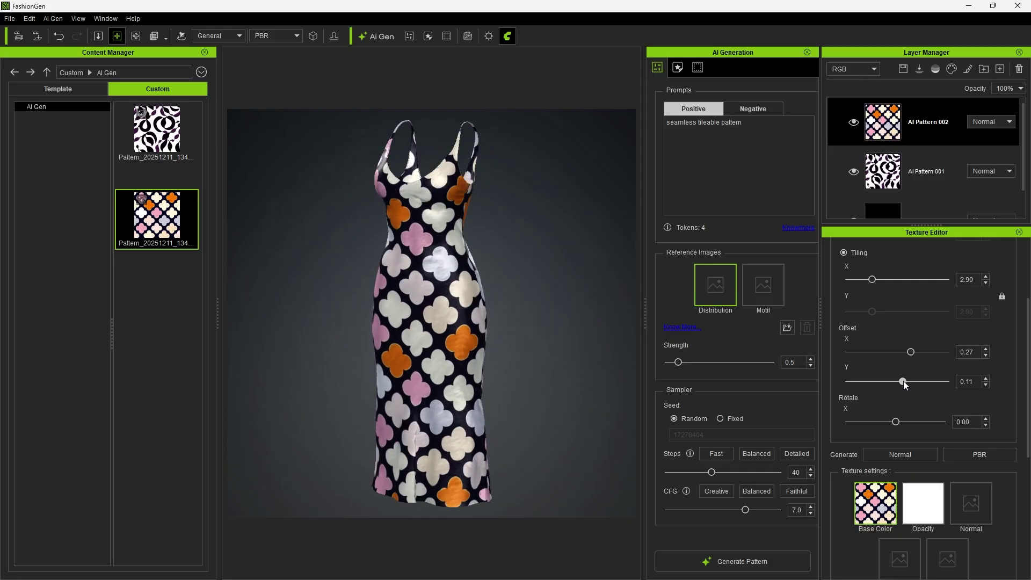
# Switch the viewport display mode to Normal
pyautogui.scroll(-3, 902, 382)
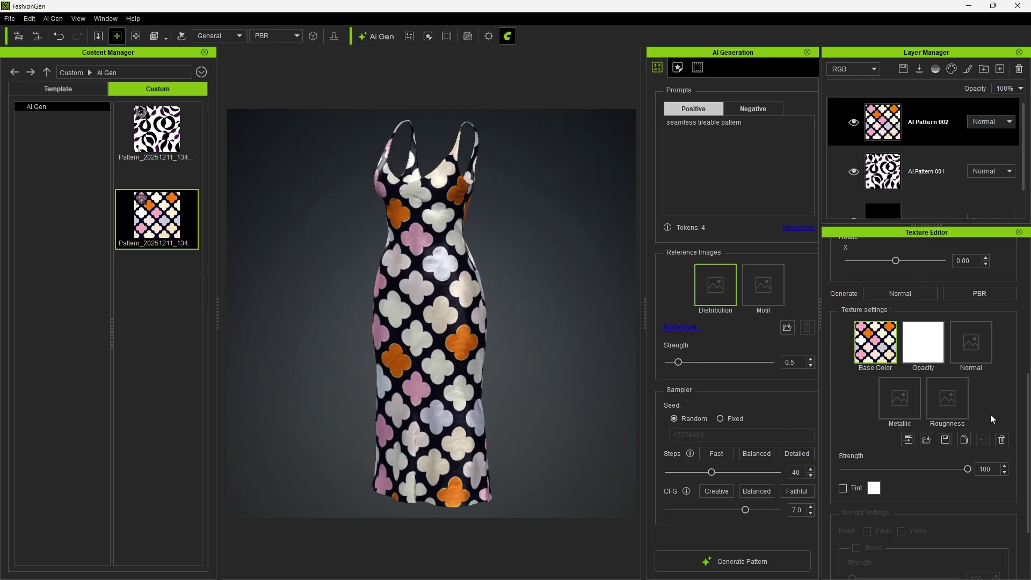
pyautogui.click(285, 37)
pyautogui.click(289, 60)
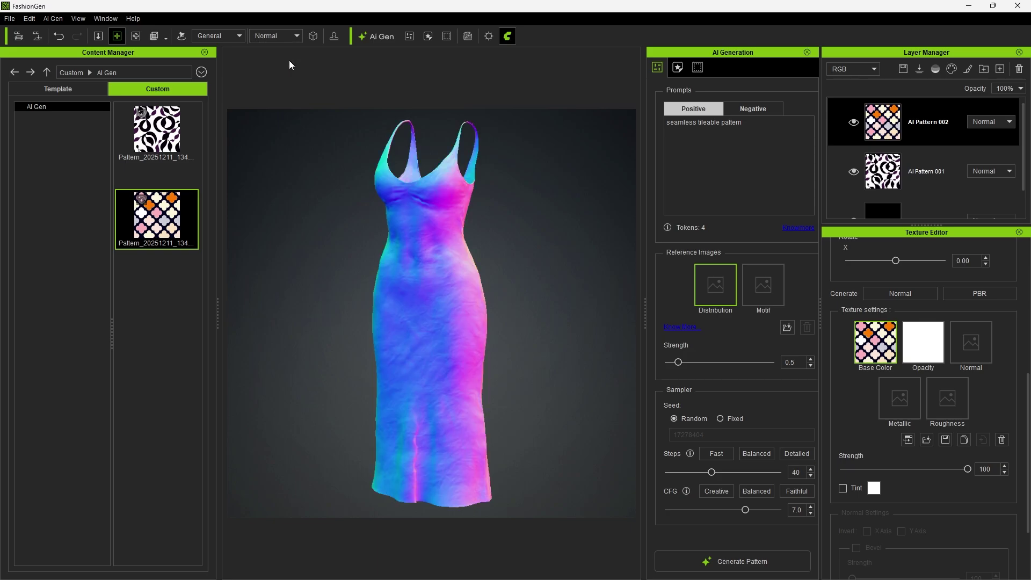
# Generate a normal map with adjusted relief strength, then generate the metallic and roughness PBR maps
pyautogui.click(898, 293)
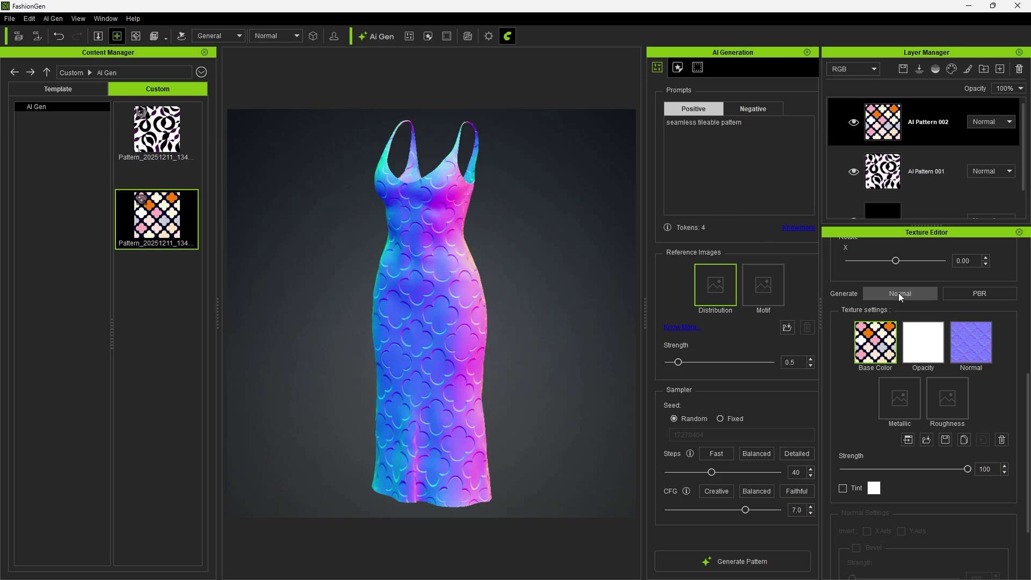
pyautogui.moveTo(907, 469); pyautogui.dragTo(1006, 476)
pyautogui.click(973, 292)
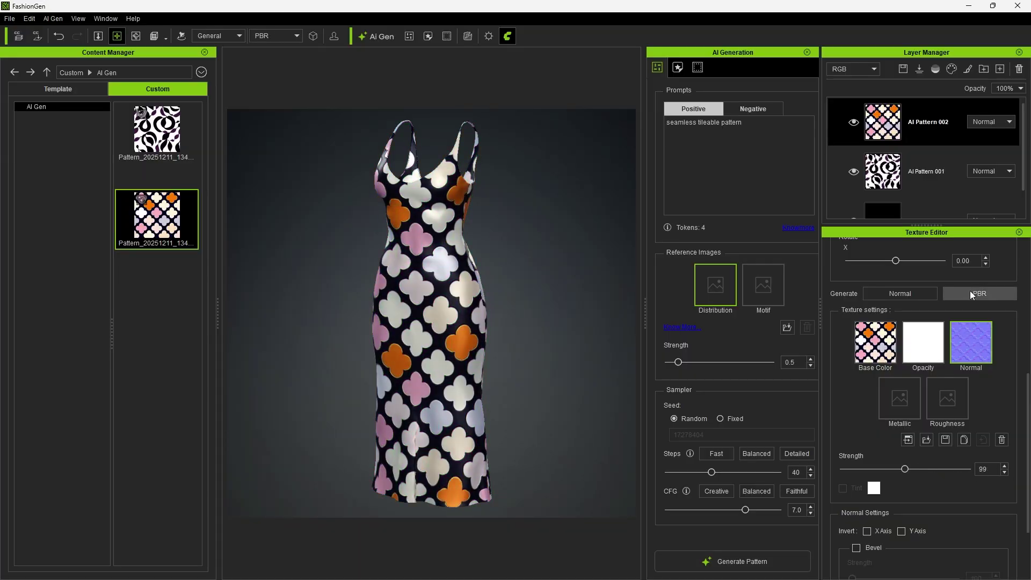
pyautogui.click(183, 37)
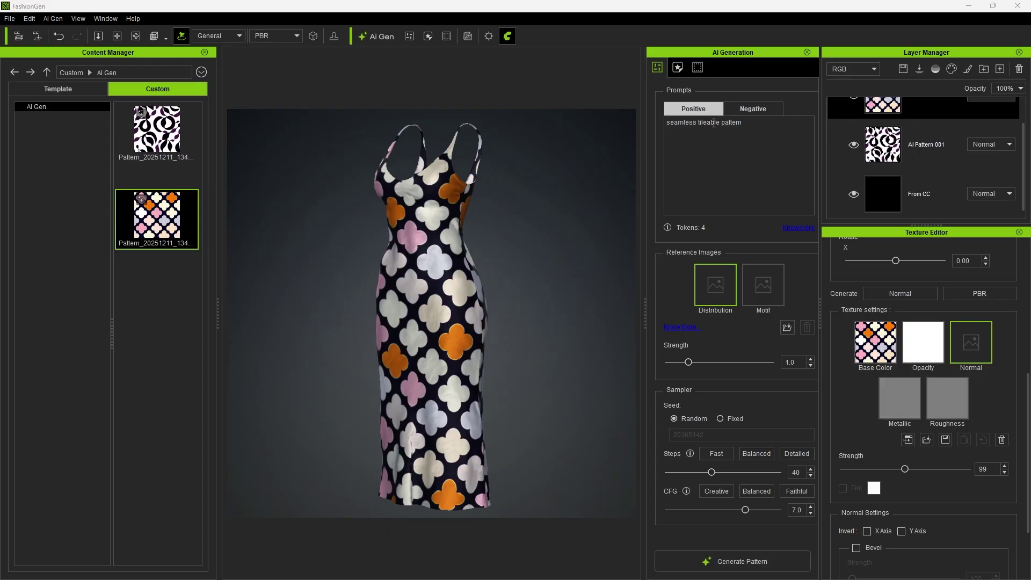
# Add 'geometric' to the positive prompt and generate three geometric patterns
pyautogui.write('geomet ric')
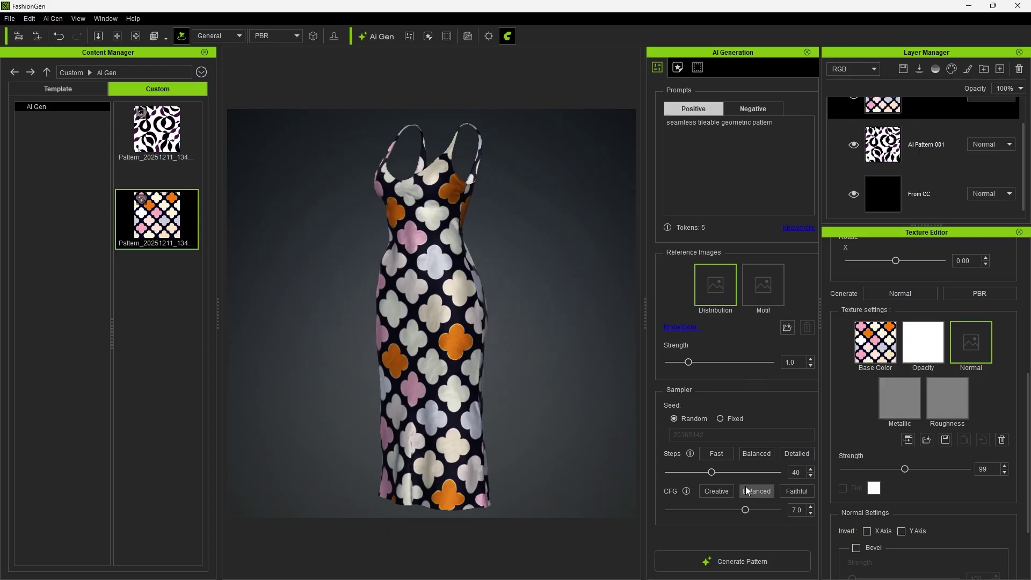
pyautogui.click(736, 568)
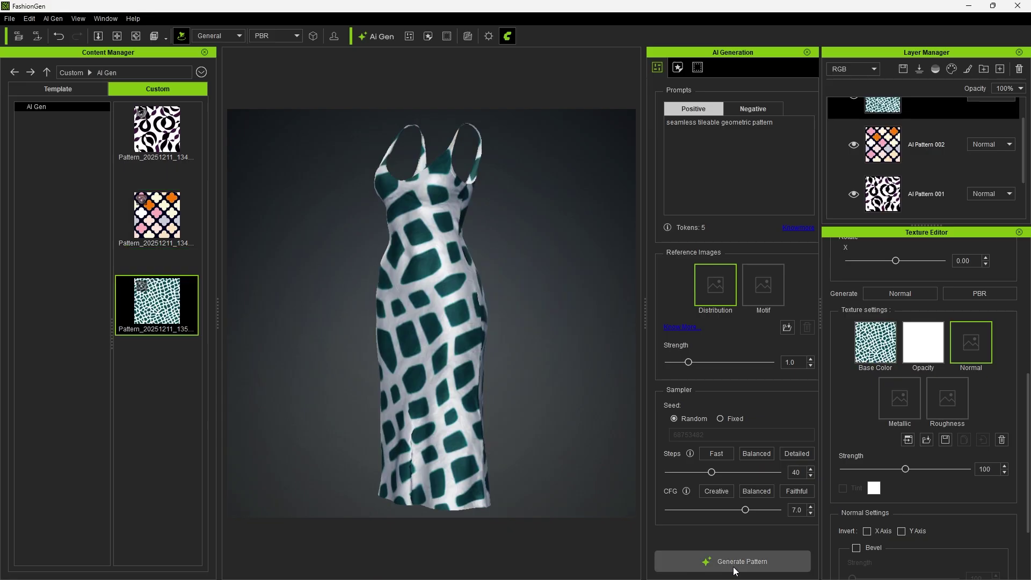
pyautogui.click(735, 571)
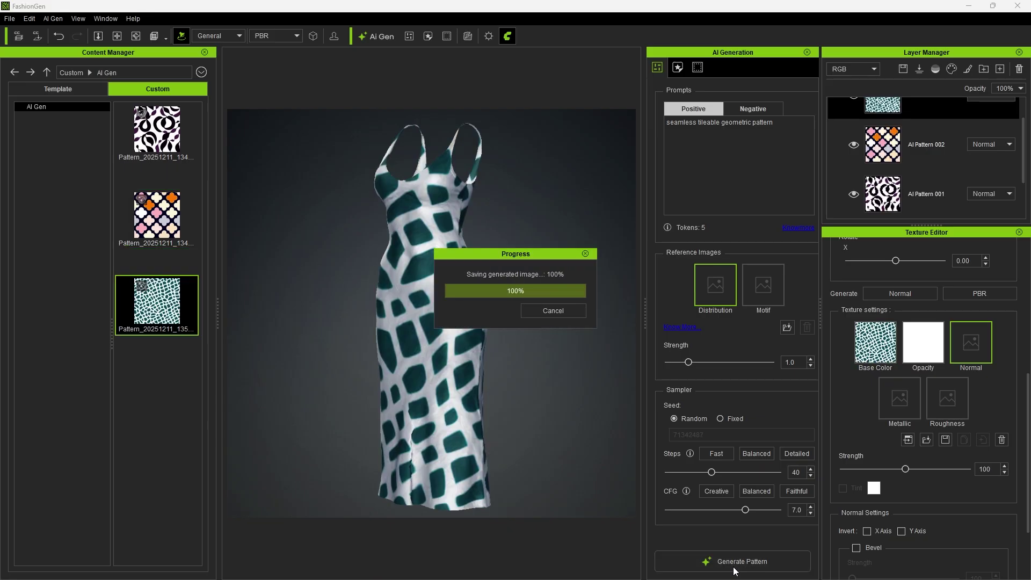
pyautogui.click(735, 570)
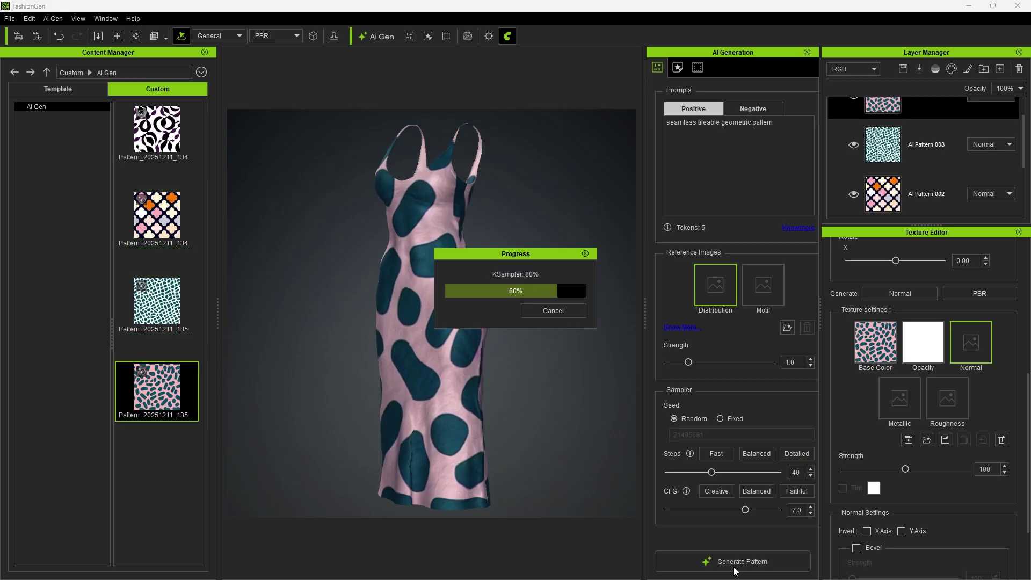
# Tile the green-gold diamond lattice, AI Pattern 010, to 2.49 across the dress
pyautogui.scroll(3, 906, 436)
pyautogui.scroll(2, 906, 436)
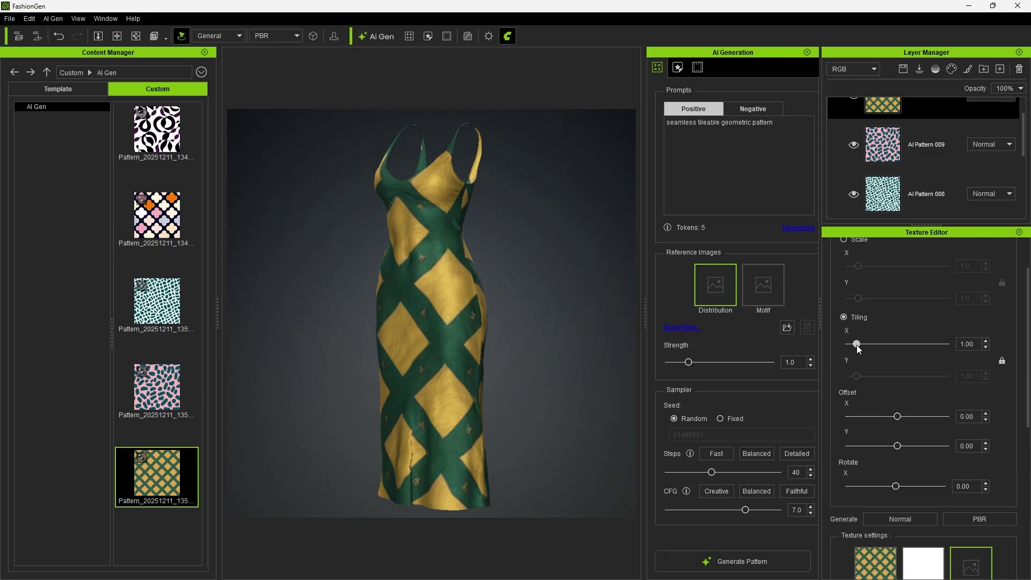
pyautogui.moveTo(858, 344); pyautogui.dragTo(870, 344)
pyautogui.scroll(2, 868, 146)
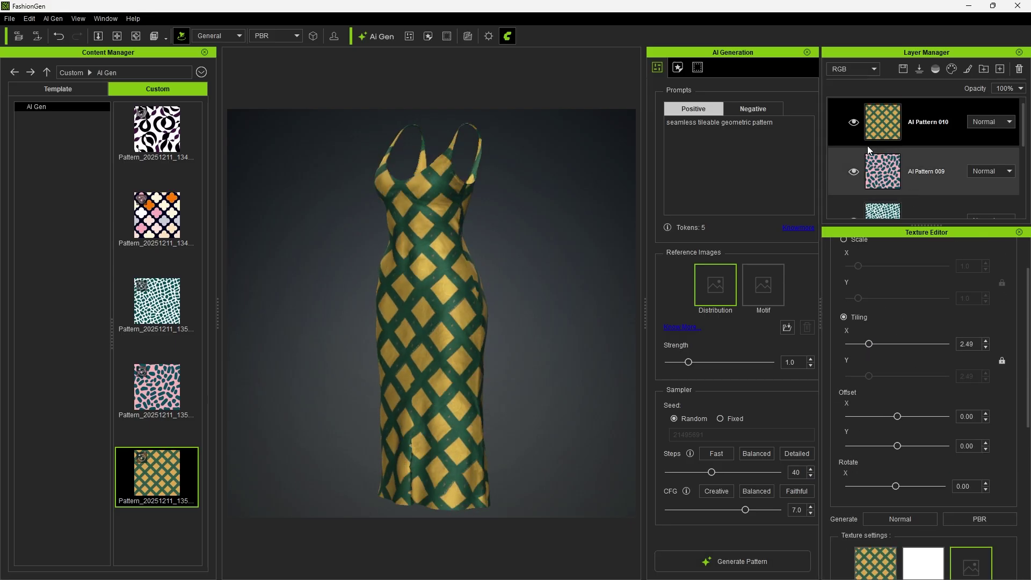
# Append 'with circle' to the prompt and generate two dot patterns, tiling them roughly three and two times
pyautogui.click(796, 124)
pyautogui.write('with')
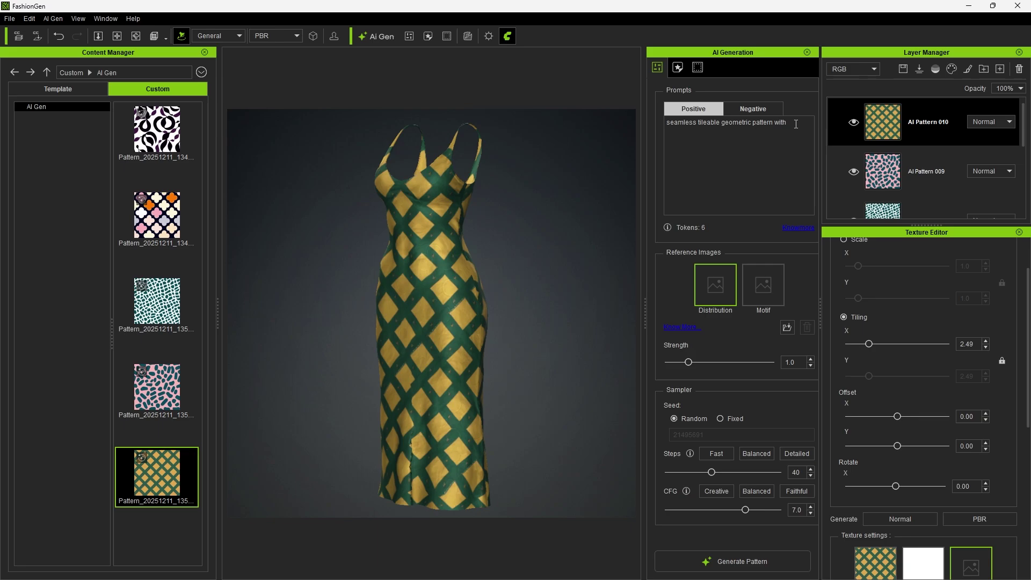
pyautogui.write(' circle')
pyautogui.click(733, 562)
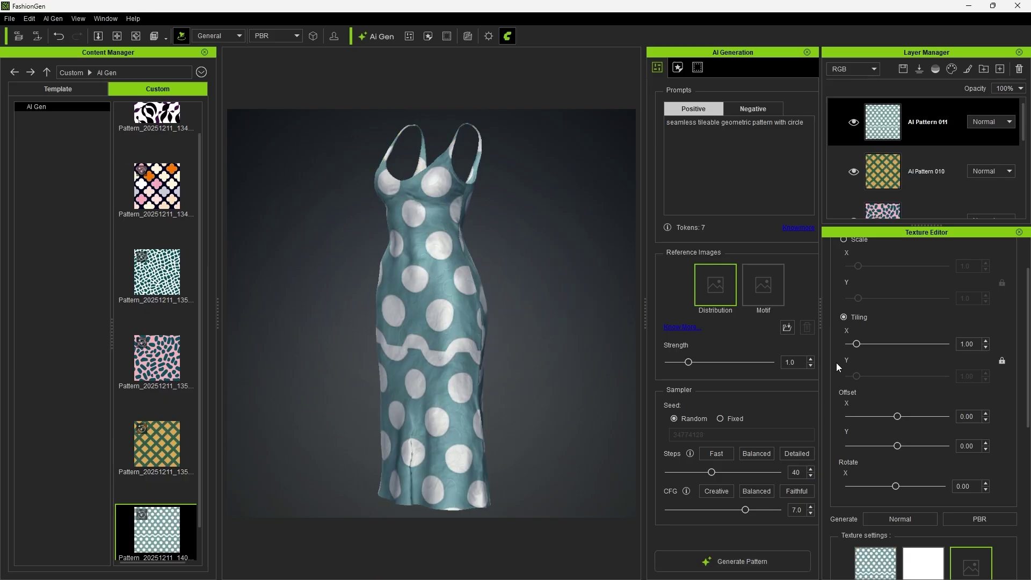
pyautogui.moveTo(857, 343); pyautogui.dragTo(876, 343)
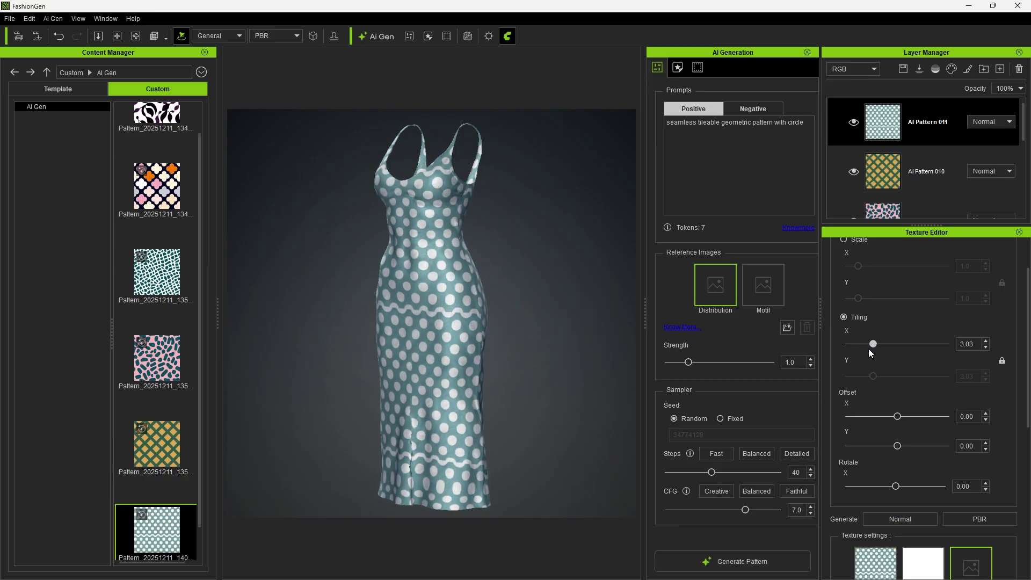
pyautogui.click(748, 569)
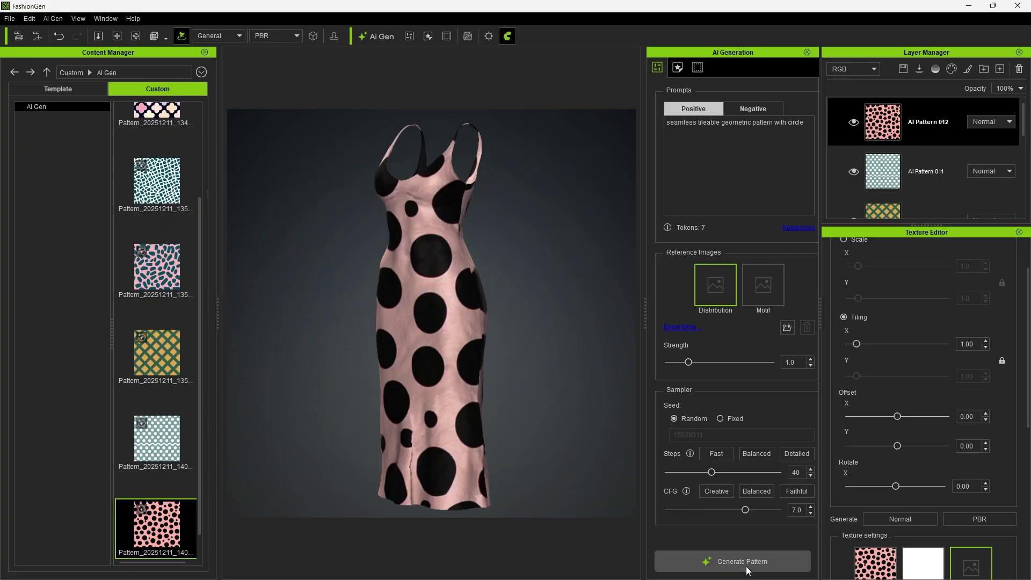
pyautogui.moveTo(858, 344); pyautogui.dragTo(864, 343)
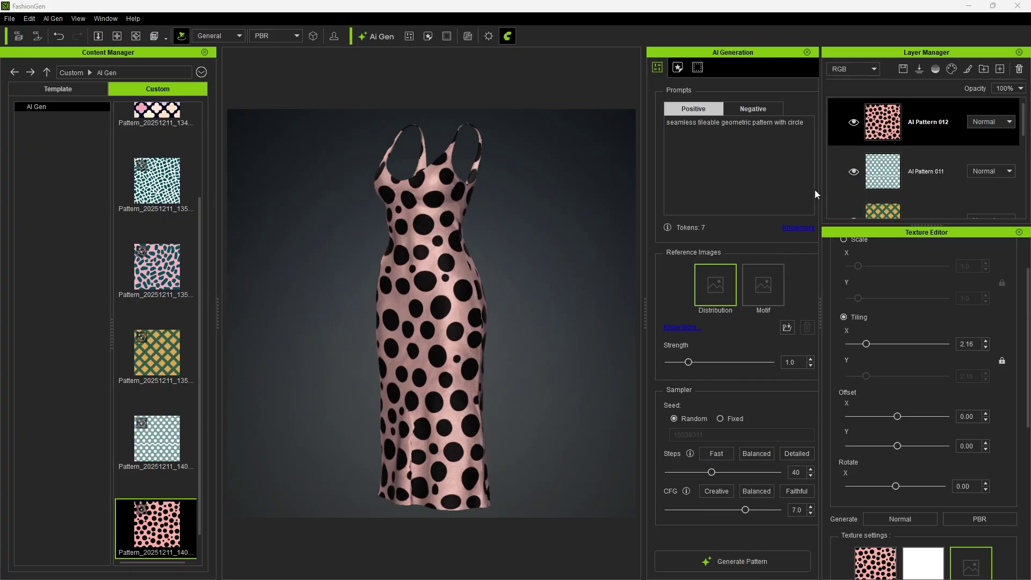
# Replace 'circle' with 'star shaped' and generate star patterns, tiling the black-and-white stars to 2.02
pyautogui.moveTo(787, 122); pyautogui.dragTo(812, 120)
pyautogui.write('star shaped')
pyautogui.click(746, 563)
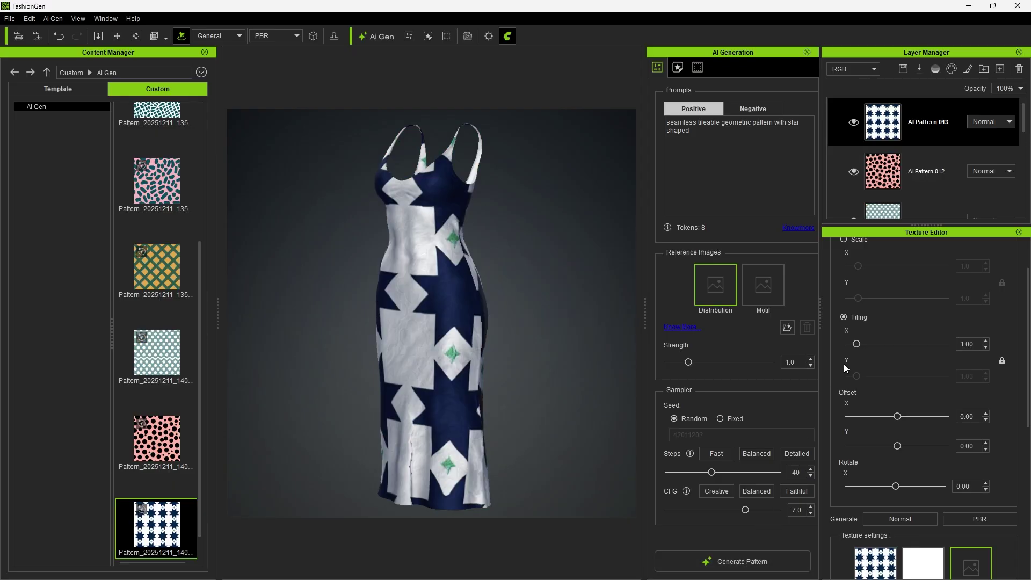
pyautogui.moveTo(865, 344)
pyautogui.mouseDown()
pyautogui.moveTo(853, 343)
pyautogui.moveTo(865, 343)
pyautogui.mouseUp()
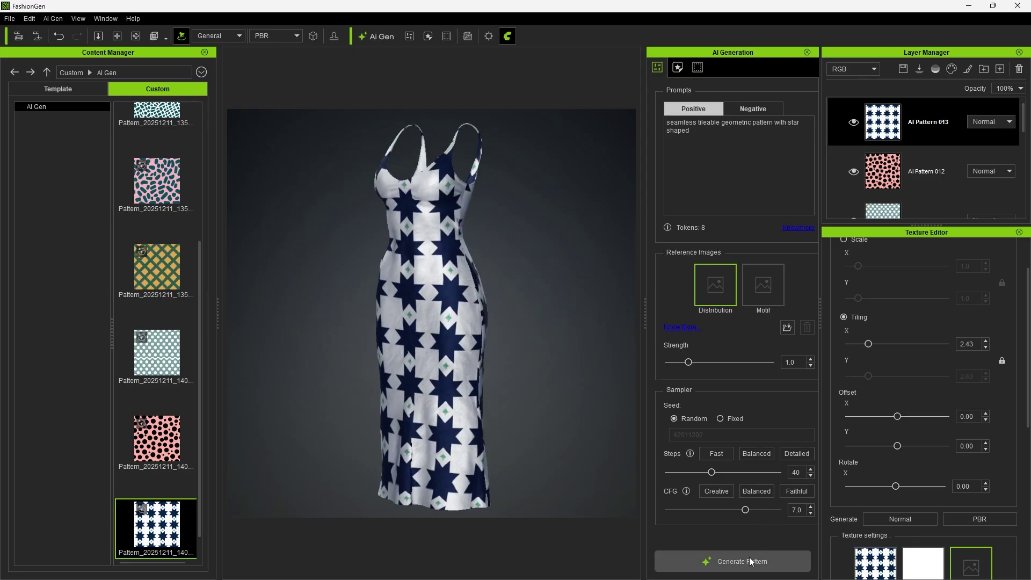
pyautogui.click(736, 568)
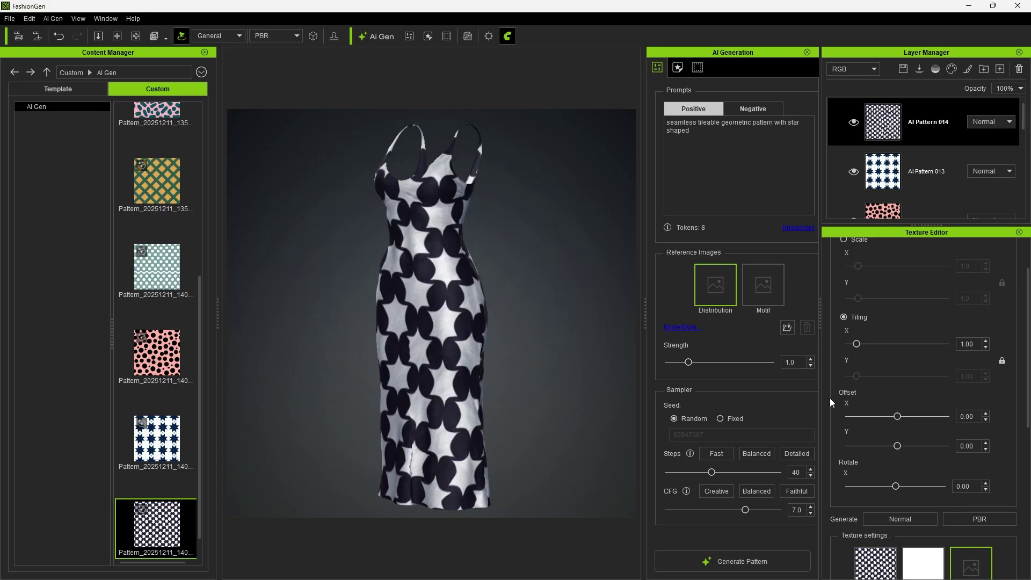
pyautogui.moveTo(856, 346); pyautogui.dragTo(865, 344)
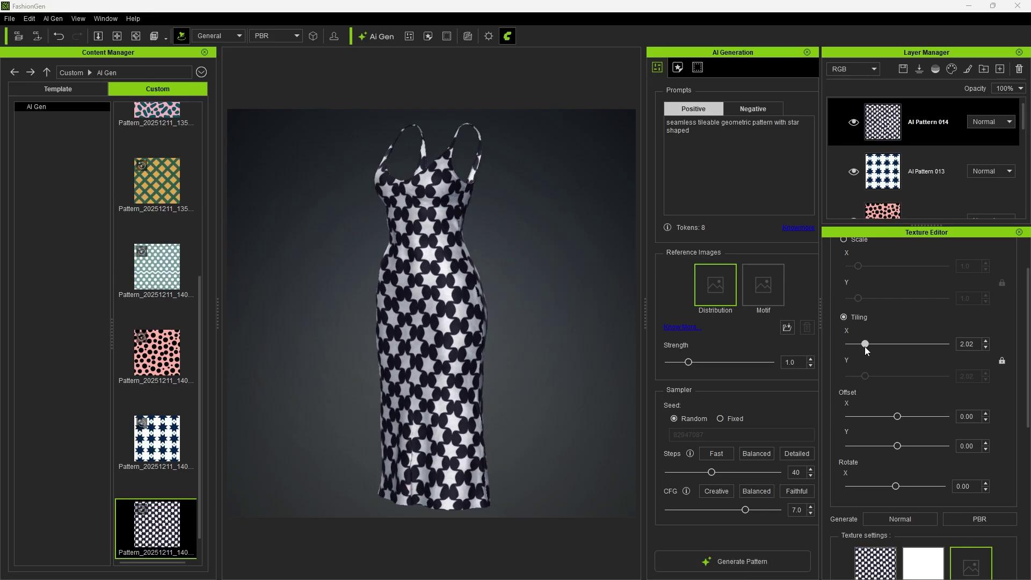
# Add 'yellow' to the prompt and generate two yellow star patterns, each tiled more finely
pyautogui.click(788, 123)
pyautogui.write('yellow')
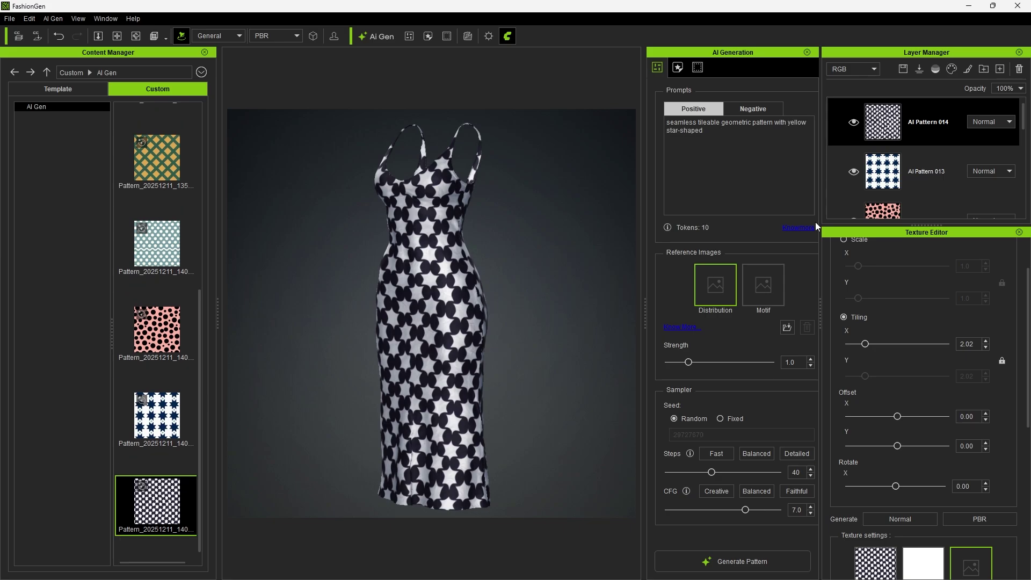
pyautogui.click(736, 563)
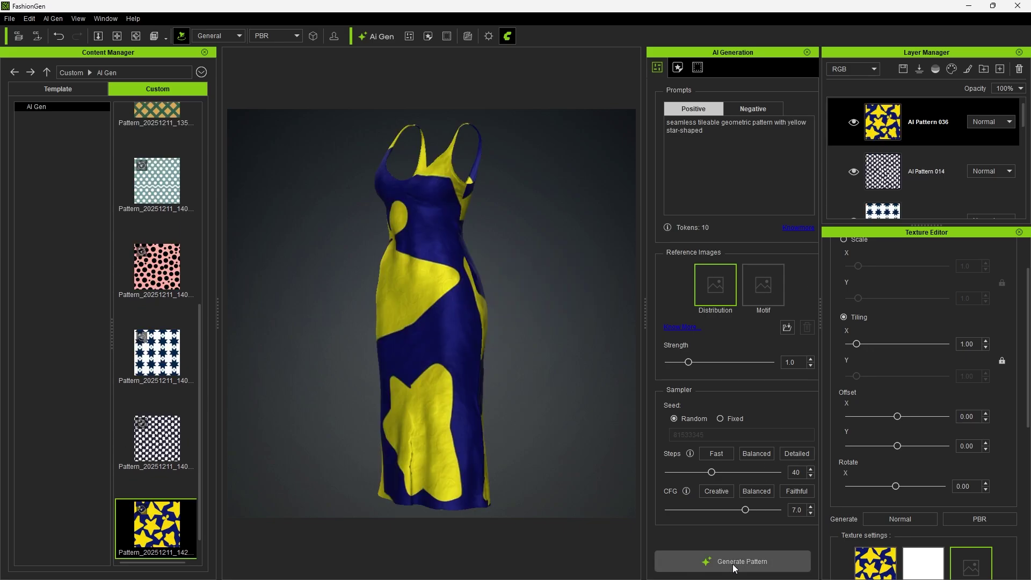
pyautogui.moveTo(856, 345); pyautogui.dragTo(871, 344)
pyautogui.click(745, 561)
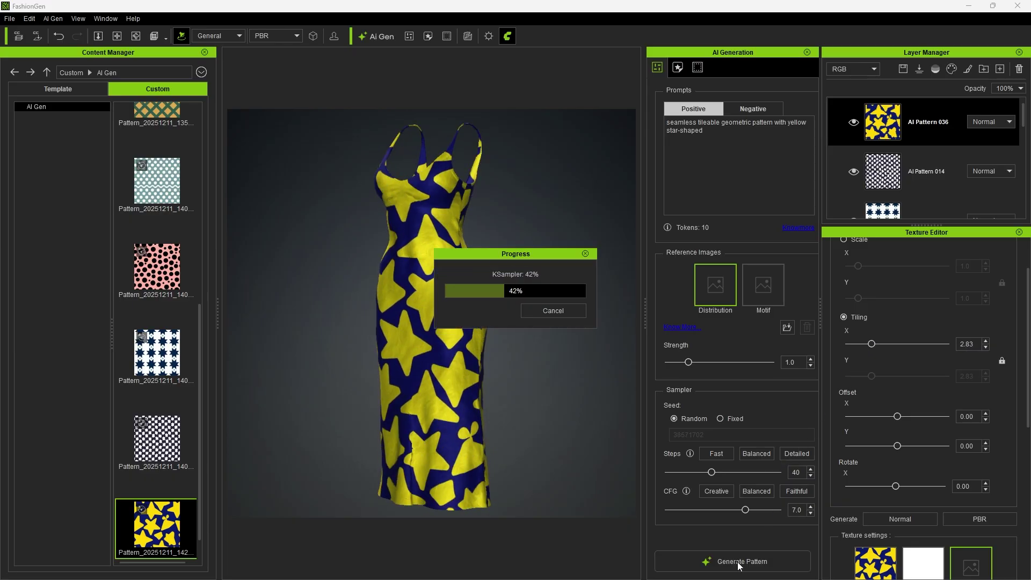
pyautogui.moveTo(855, 343); pyautogui.dragTo(866, 343)
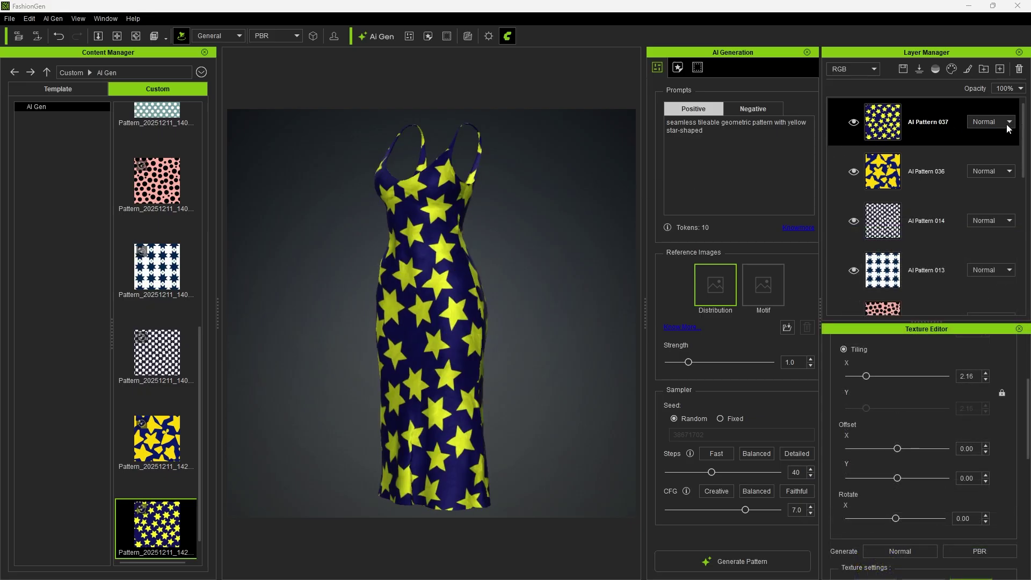
# Select all AI Pattern layers in the Layer Manager and delete them, leaving only From CC
pyautogui.moveTo(1023, 162); pyautogui.dragTo(1016, 184)
pyautogui.click(928, 241)
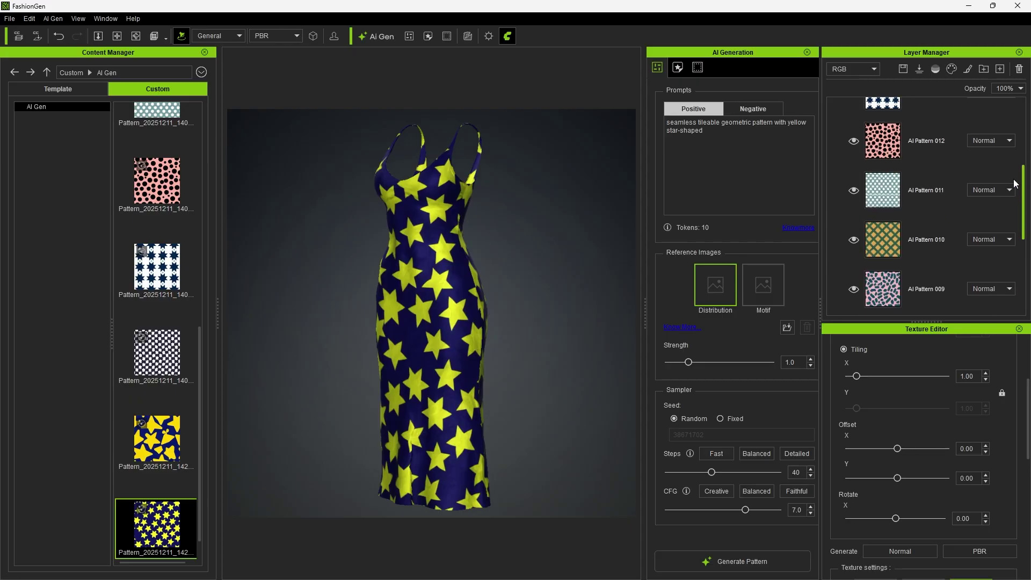
pyautogui.scroll(5, 960, 111)
pyautogui.keyDown('shift'); pyautogui.click(945, 108); pyautogui.keyUp('shift')
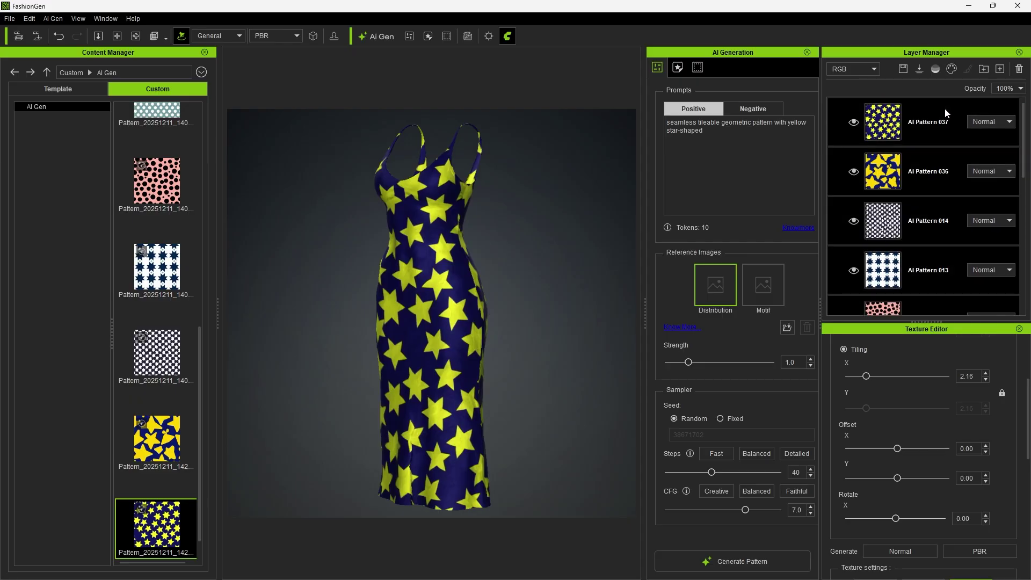
pyautogui.click(1020, 69)
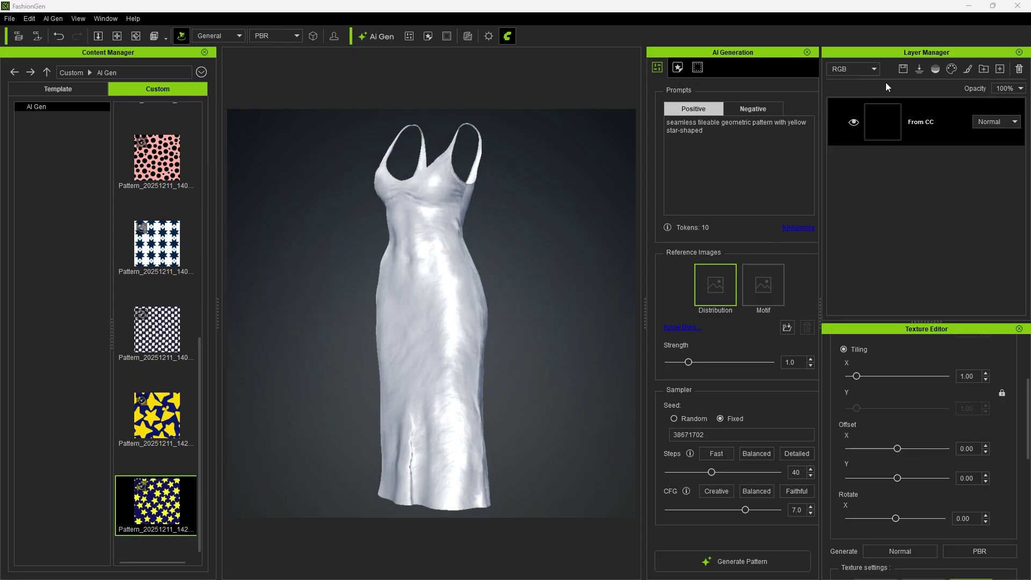
# Use the prompt 'corduroy, basic, seamless, tileable, pattern', generate two patterns, and tile AI Pattern 055 to 3.57
pyautogui.moveTo(709, 131); pyautogui.dragTo(640, 122)
pyautogui.write('corduroy, basic,')
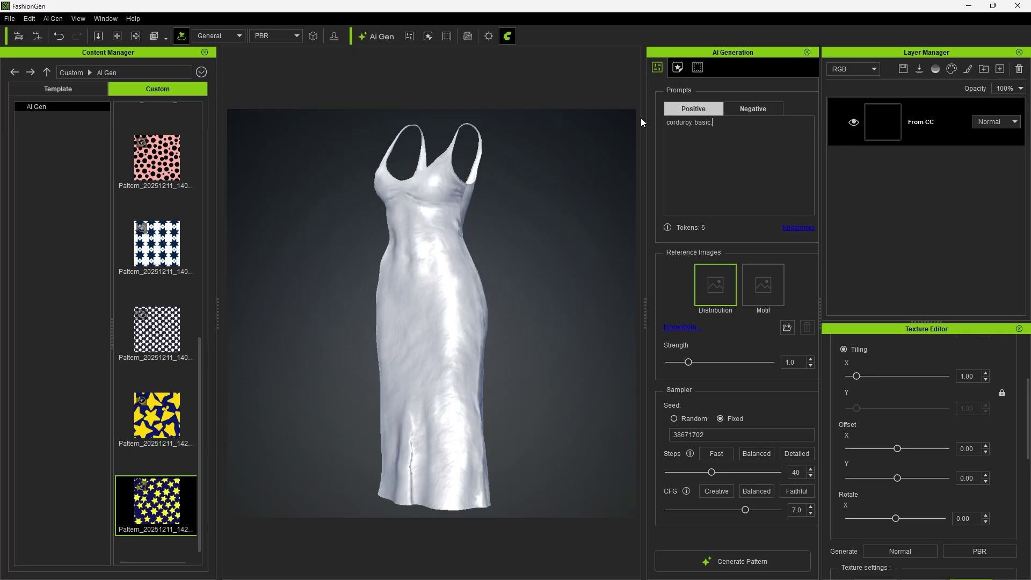
pyautogui.write(' seamless, tileable, pattern')
pyautogui.click(743, 560)
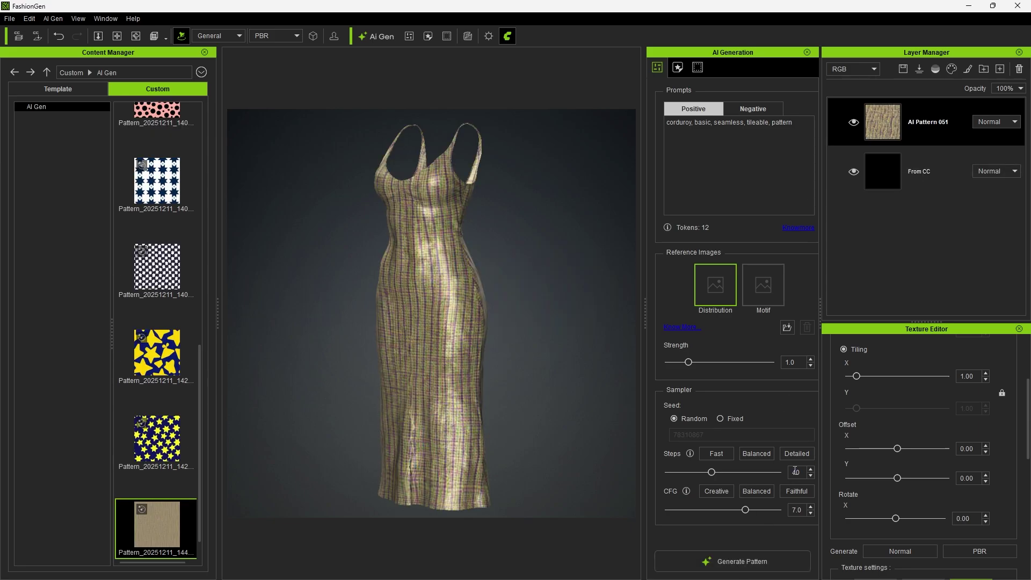
pyautogui.moveTo(856, 376); pyautogui.dragTo(871, 377)
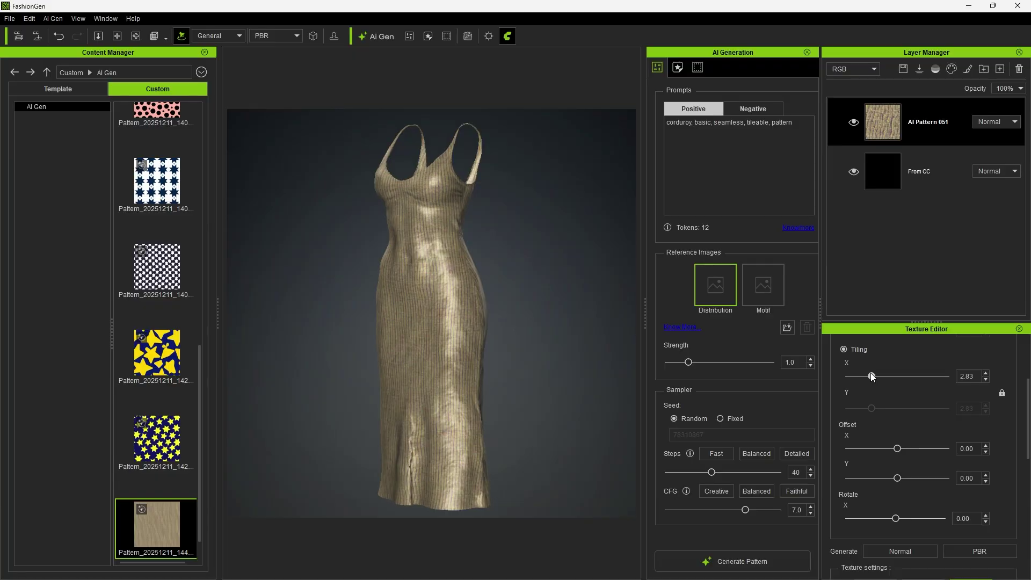
pyautogui.click(730, 561)
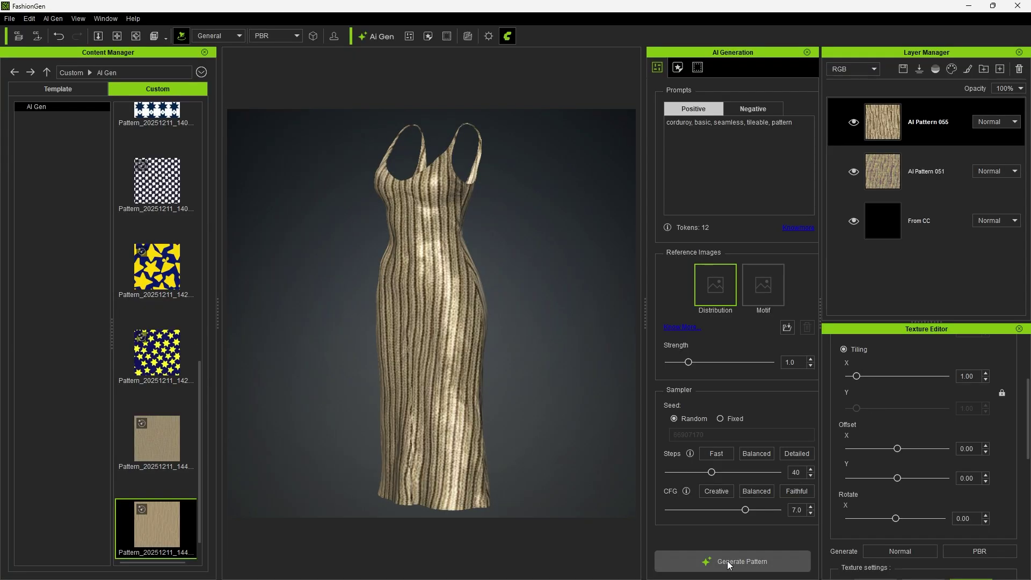
pyautogui.moveTo(856, 376); pyautogui.dragTo(878, 376)
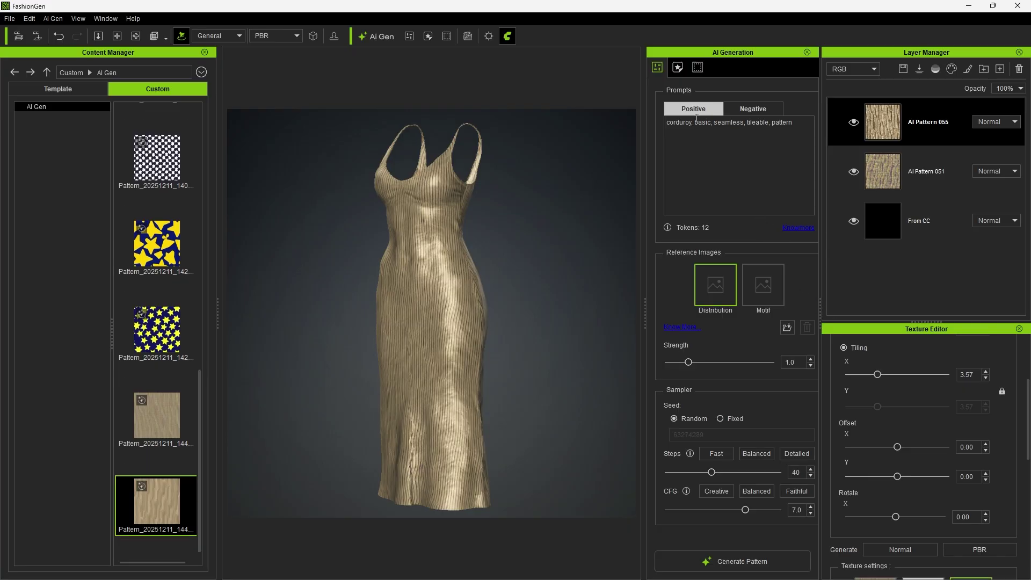
# Swap 'corduroy' for 'denim' in the prompt, generate two denim patterns, and tile the dark navy one to 3.30
pyautogui.moveTo(694, 122); pyautogui.dragTo(666, 122)
pyautogui.write('denim')
pyautogui.click(743, 566)
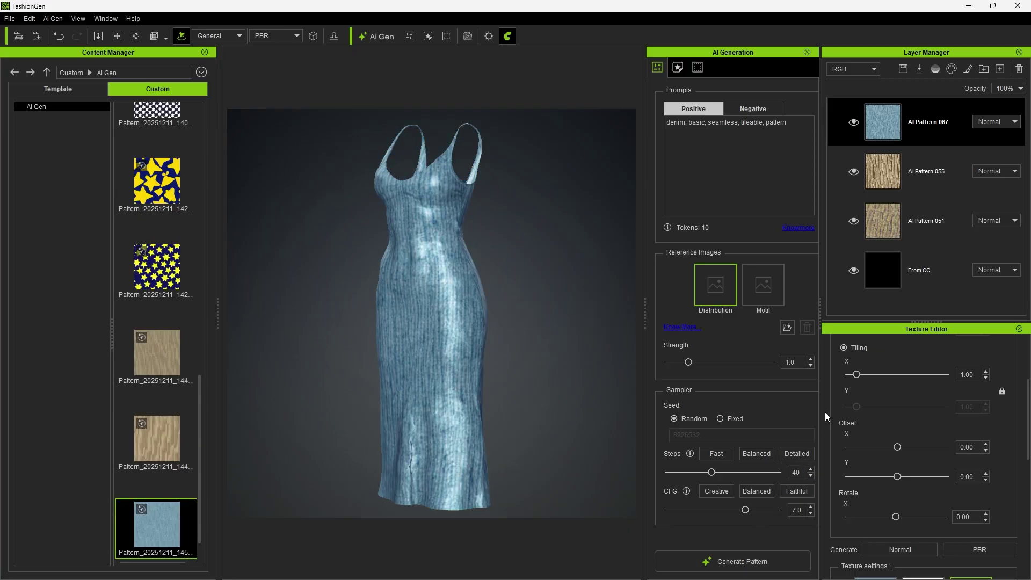
pyautogui.moveTo(856, 374); pyautogui.dragTo(890, 375)
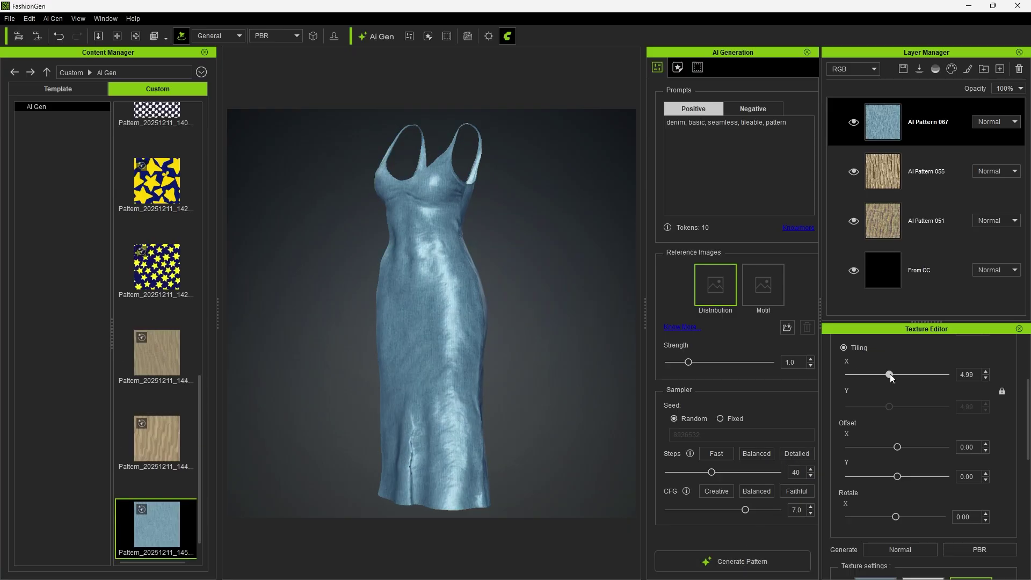
pyautogui.click(715, 561)
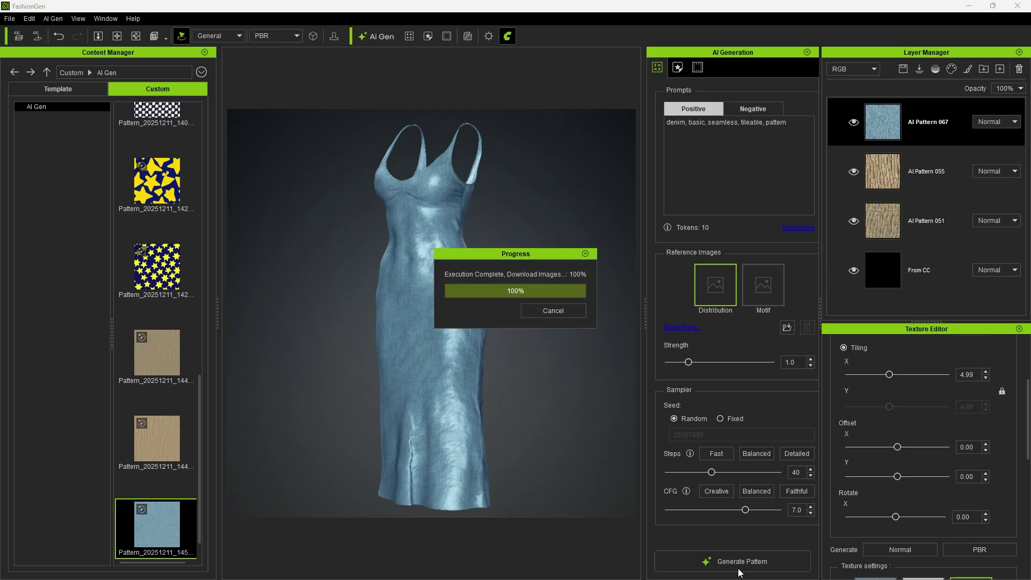
pyautogui.moveTo(856, 375); pyautogui.dragTo(875, 376)
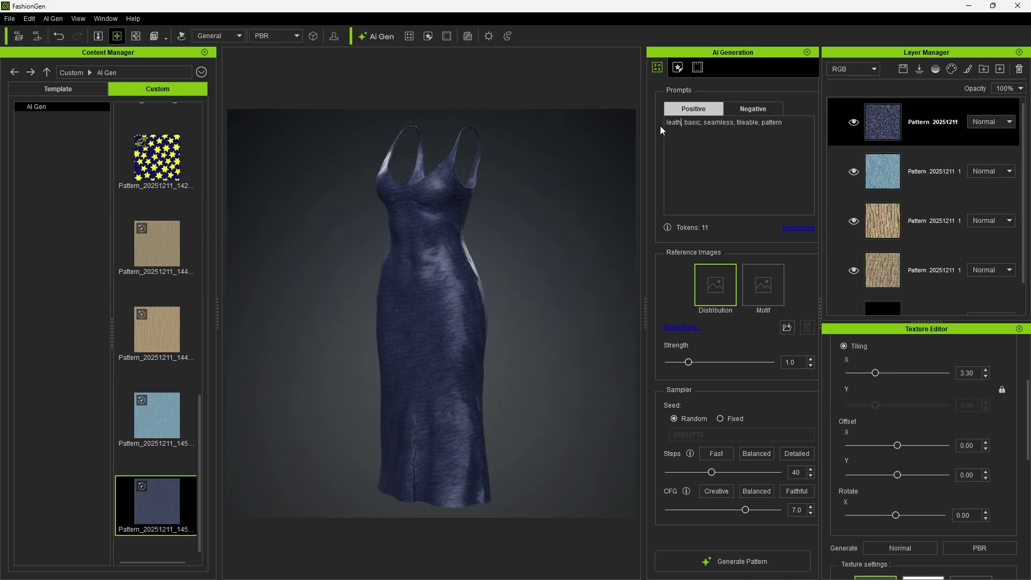
# Generate two orange-brown leather patterns and tile the latest to about 1.42
pyautogui.click(737, 564)
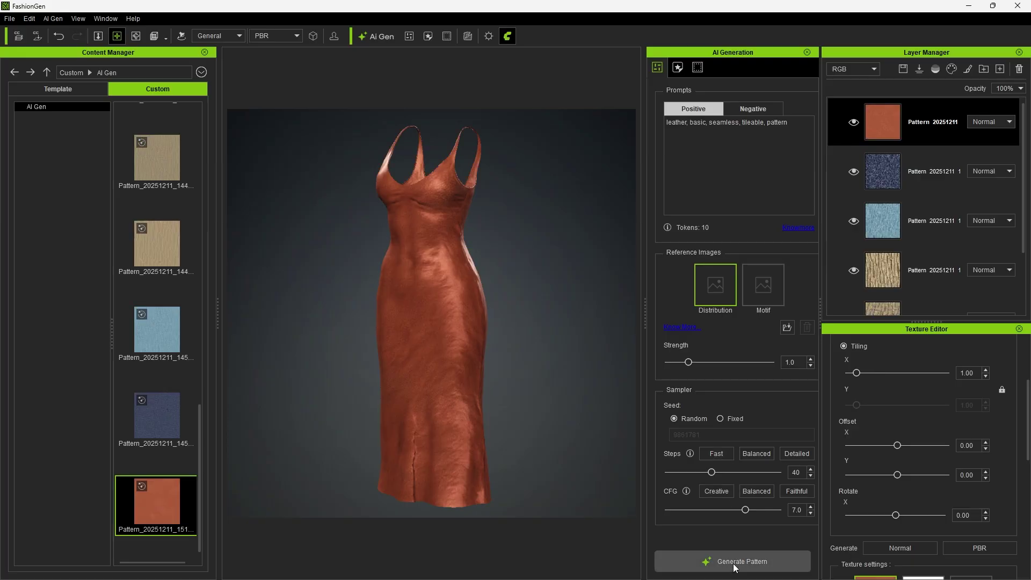
pyautogui.click(736, 564)
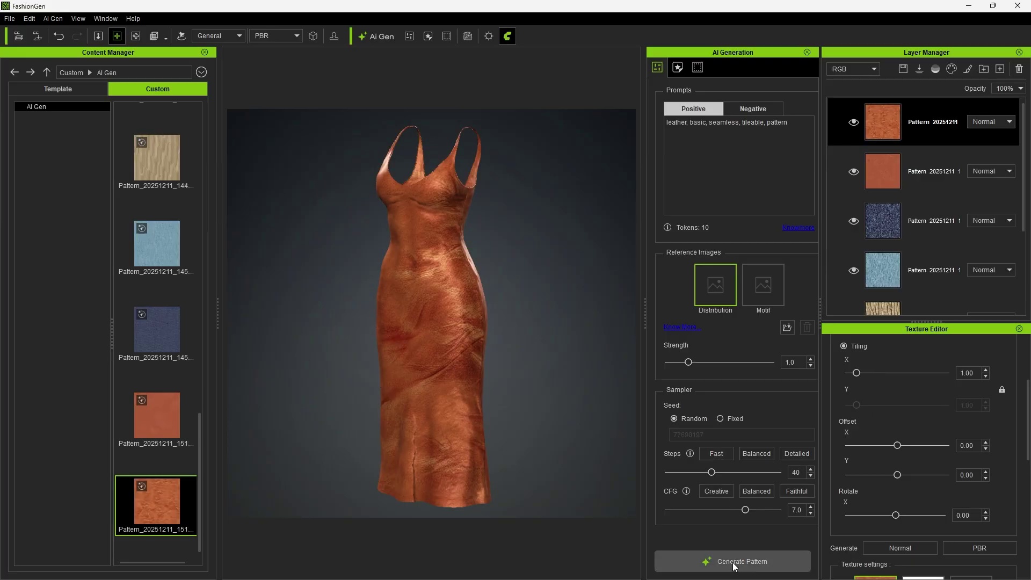
pyautogui.moveTo(857, 375); pyautogui.dragTo(860, 375)
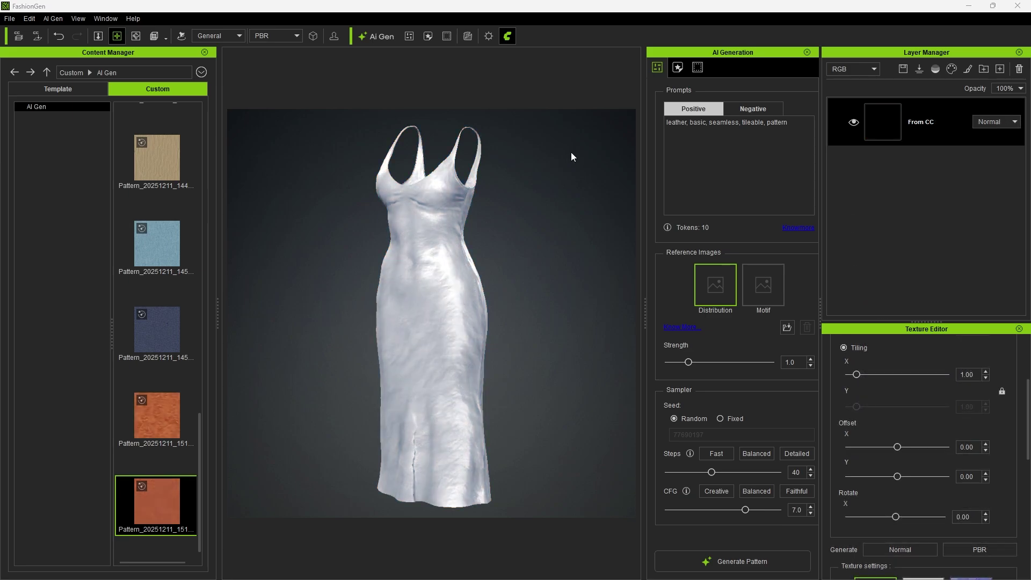
# Set the prompt to 'yellow flower', generate two flower patterns, and tile AI Pattern 004 to 2.97
pyautogui.moveTo(789, 122); pyautogui.dragTo(658, 131)
pyautogui.write('yel')
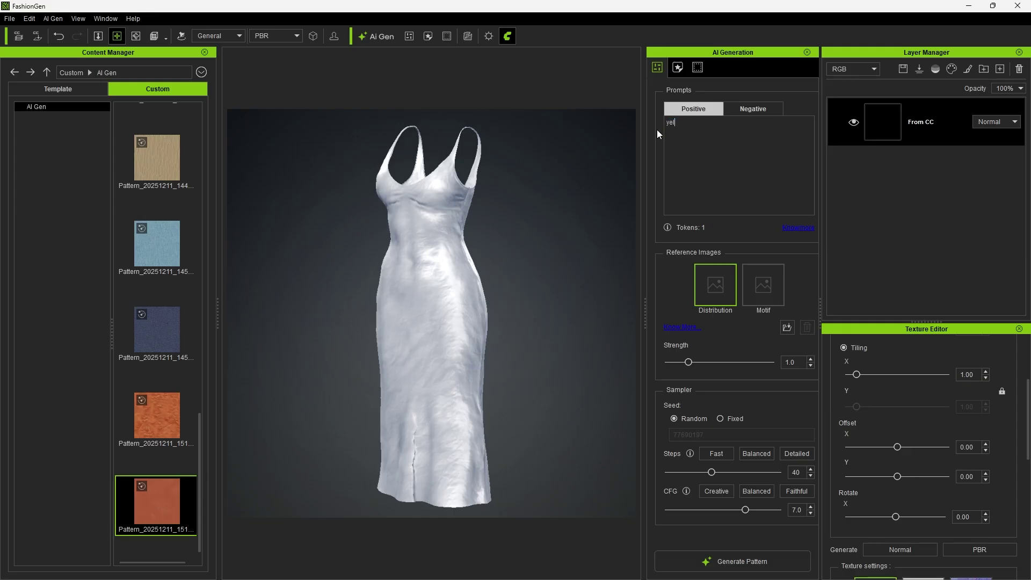
pyautogui.write('low flower')
pyautogui.click(729, 563)
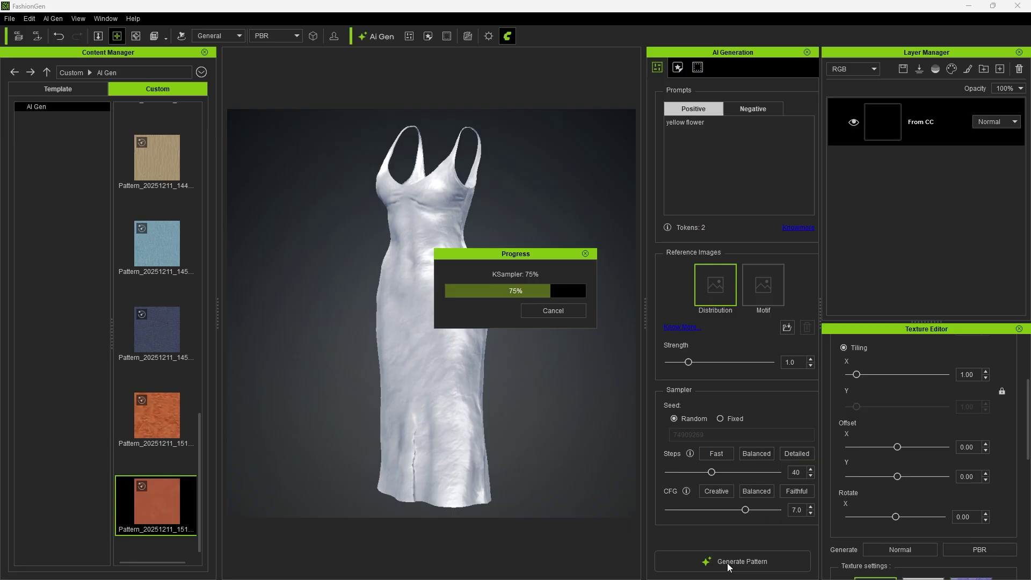
pyautogui.moveTo(857, 375); pyautogui.dragTo(865, 375)
pyautogui.click(747, 559)
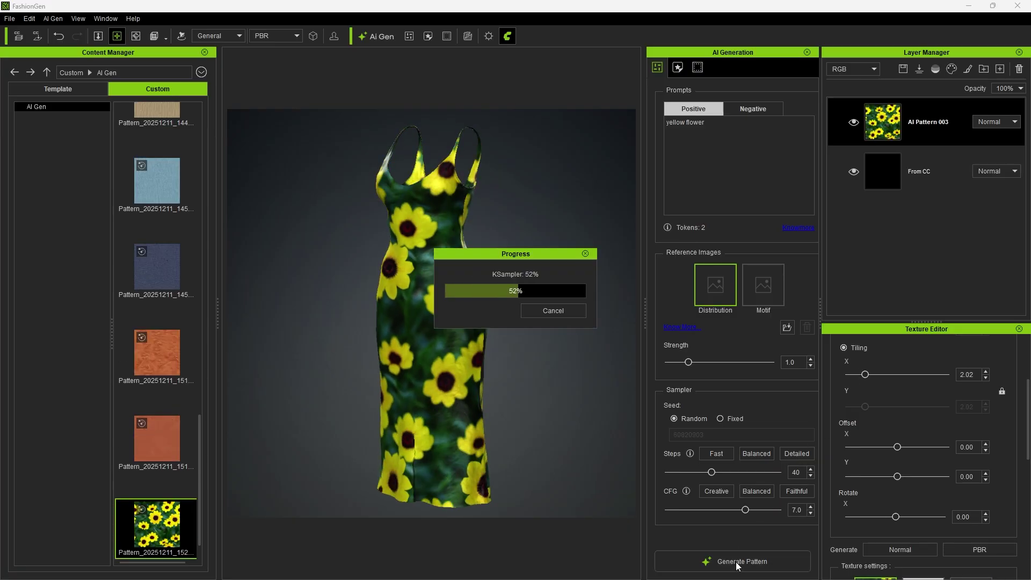
pyautogui.moveTo(860, 374); pyautogui.dragTo(874, 368)
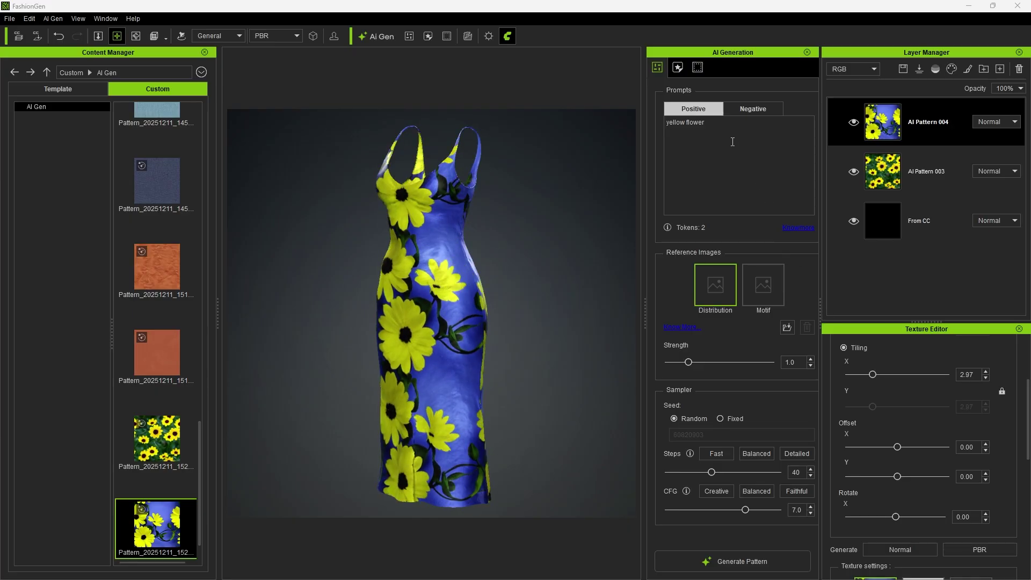
# Paste a fuller vintage yellow flower prompt, generate two patterns, and tile them smaller
pyautogui.moveTo(705, 123); pyautogui.dragTo(659, 117)
pyautogui.write('seamless vintage yellow flower tileable pattern')
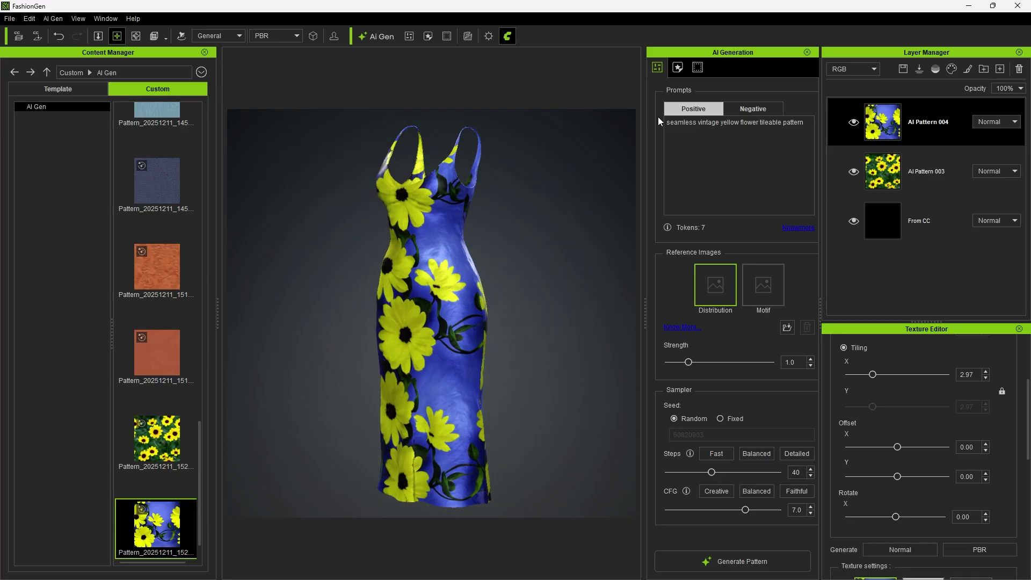
pyautogui.click(737, 561)
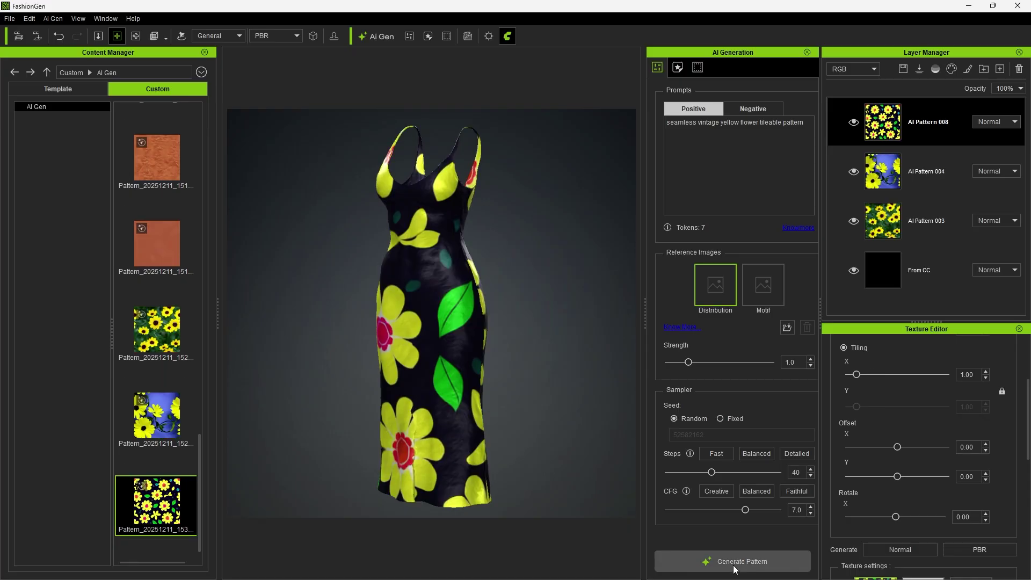
pyautogui.click(735, 565)
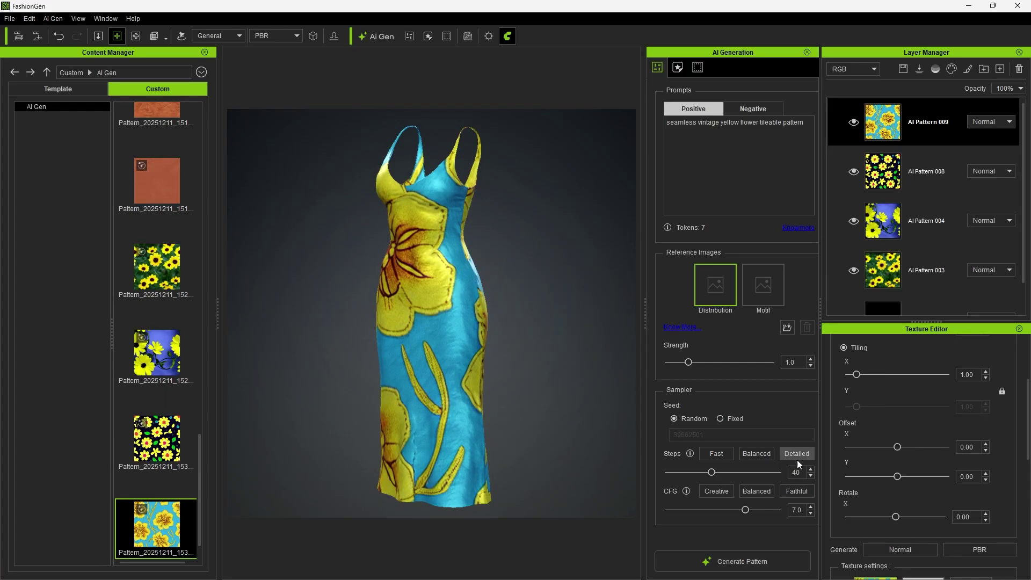
pyautogui.moveTo(857, 374); pyautogui.dragTo(870, 374)
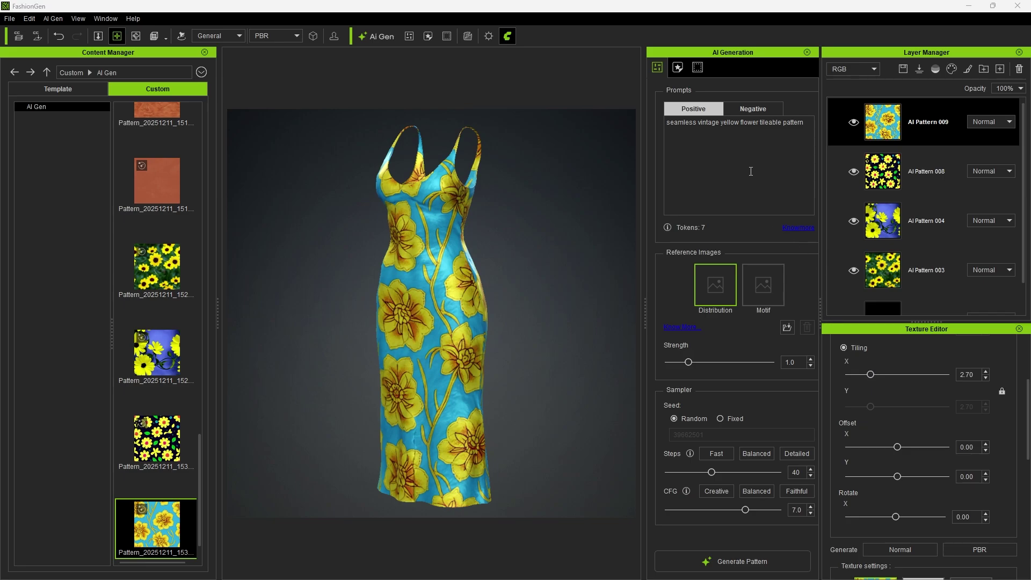
# Change the prompt's flower subject to Velvet Red Rose and generate two rose patterns
pyautogui.moveTo(721, 122); pyautogui.dragTo(758, 123)
pyautogui.write('Velvet Red Rose')
pyautogui.click(746, 561)
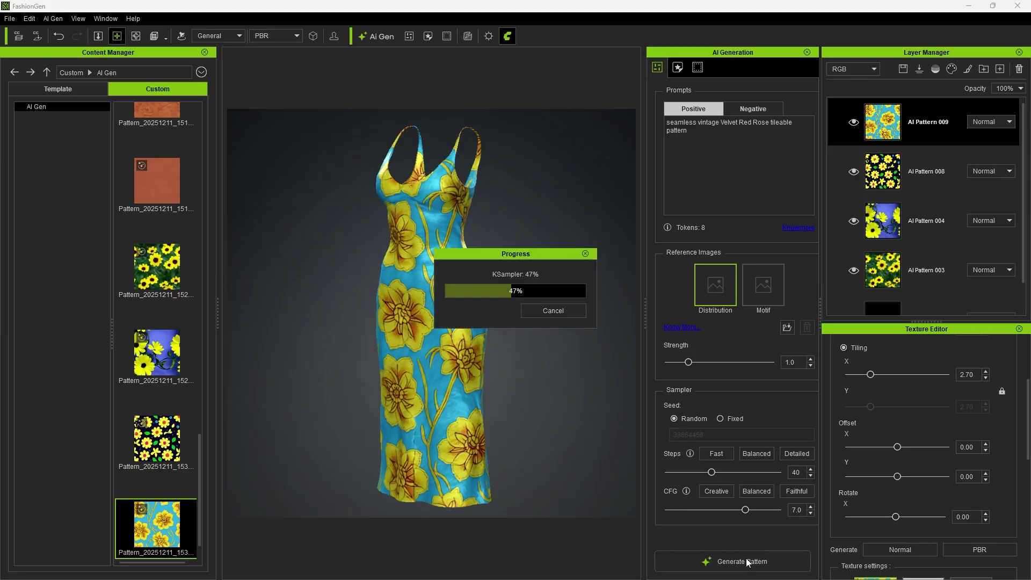
pyautogui.click(741, 564)
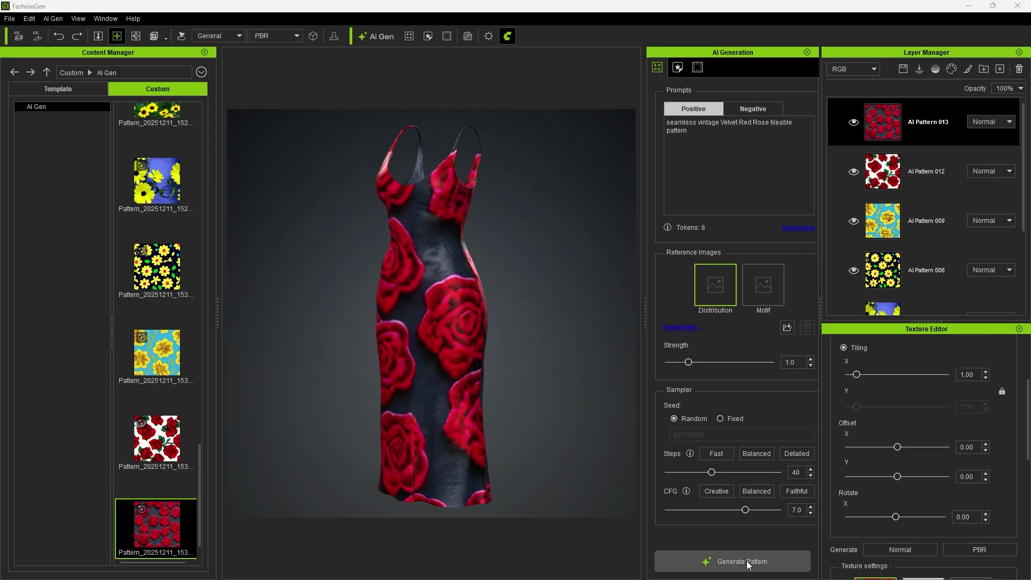
# Switch the subject to Cherry blossoms, generate AI Pattern 019, and tile it at 1.69
pyautogui.moveTo(769, 123); pyautogui.dragTo(721, 123)
pyautogui.write('Cherry blossoms')
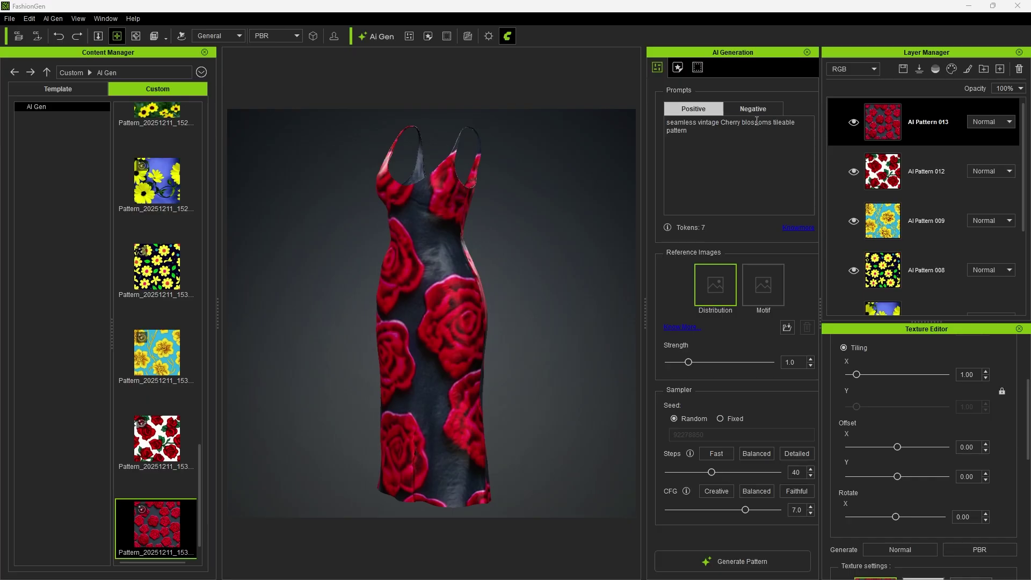
pyautogui.click(738, 561)
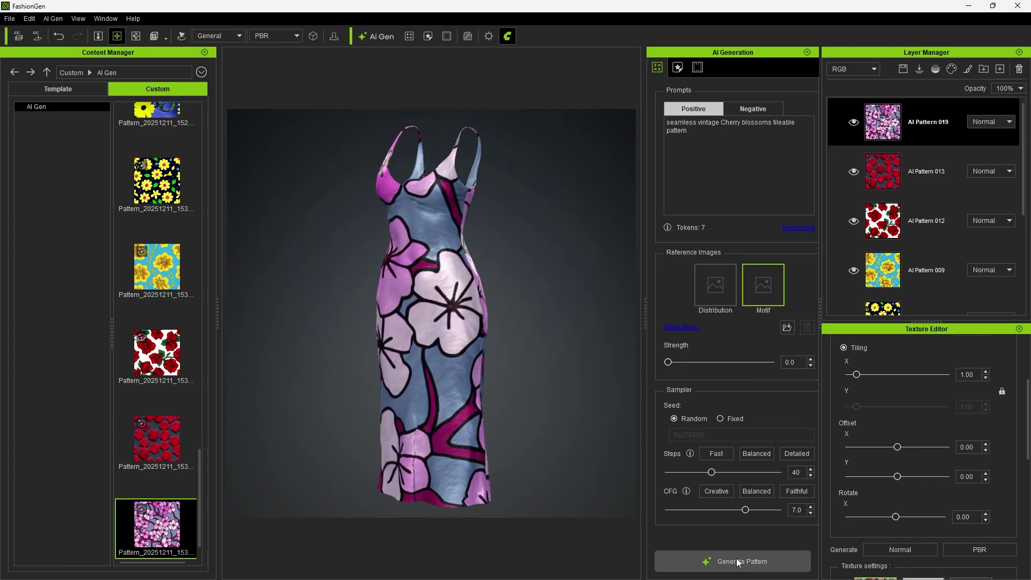
pyautogui.moveTo(856, 374); pyautogui.dragTo(862, 374)
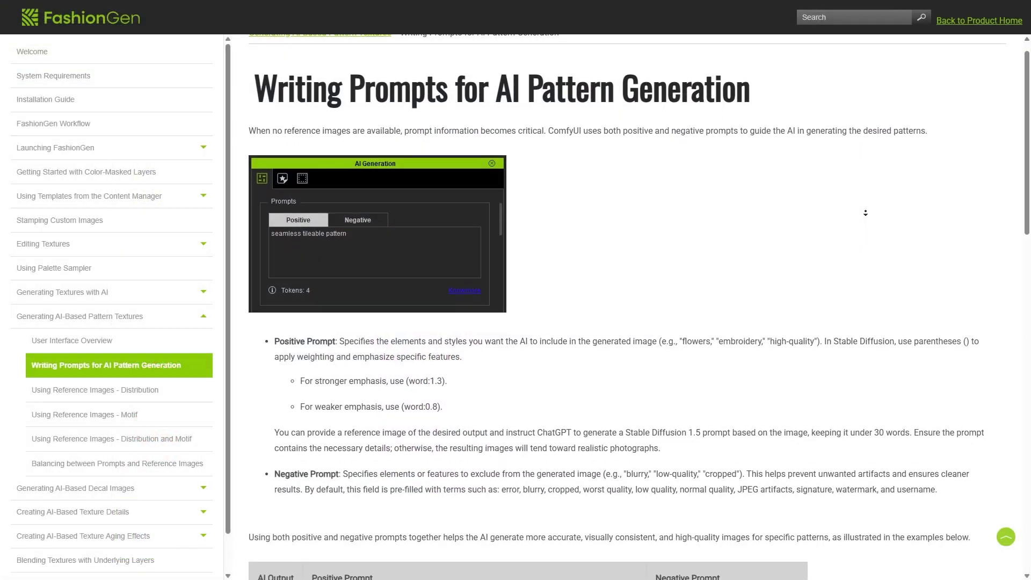
# Scroll the 'Writing Prompts for AI Pattern Generation' page down to the example prompts table
pyautogui.scroll(-2, 865, 212)
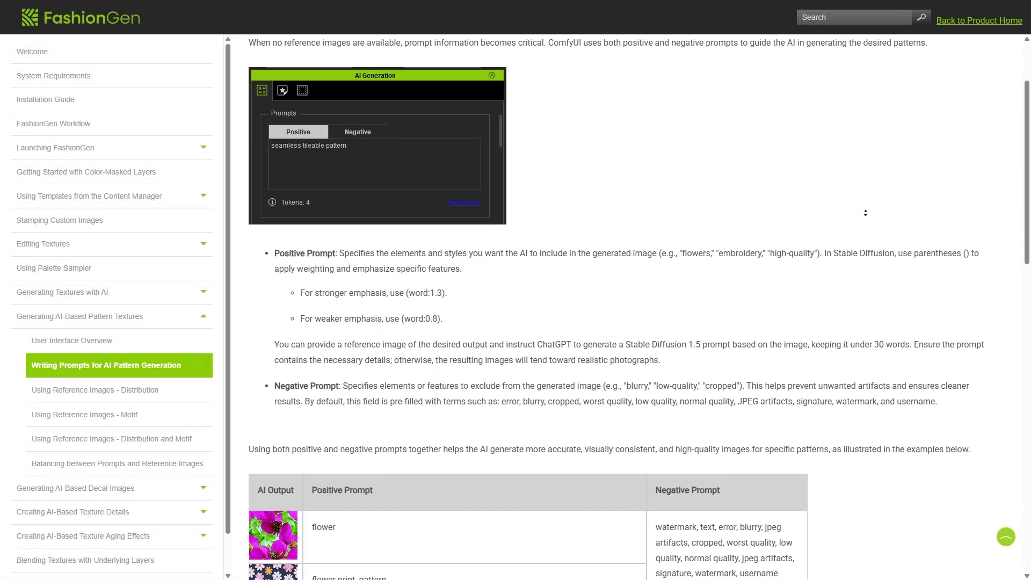
pyautogui.scroll(-3, 865, 212)
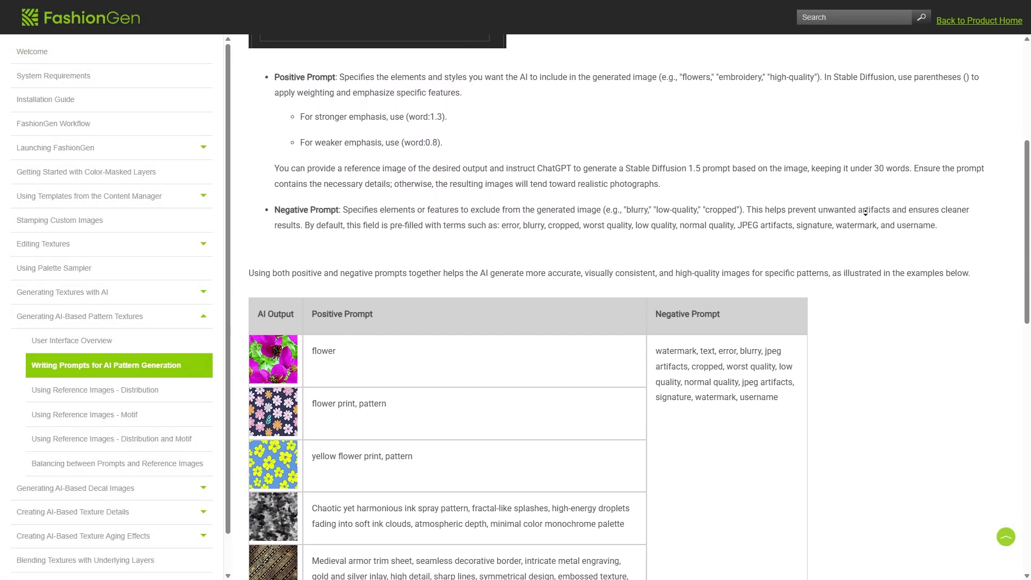
pyautogui.scroll(-3, 866, 213)
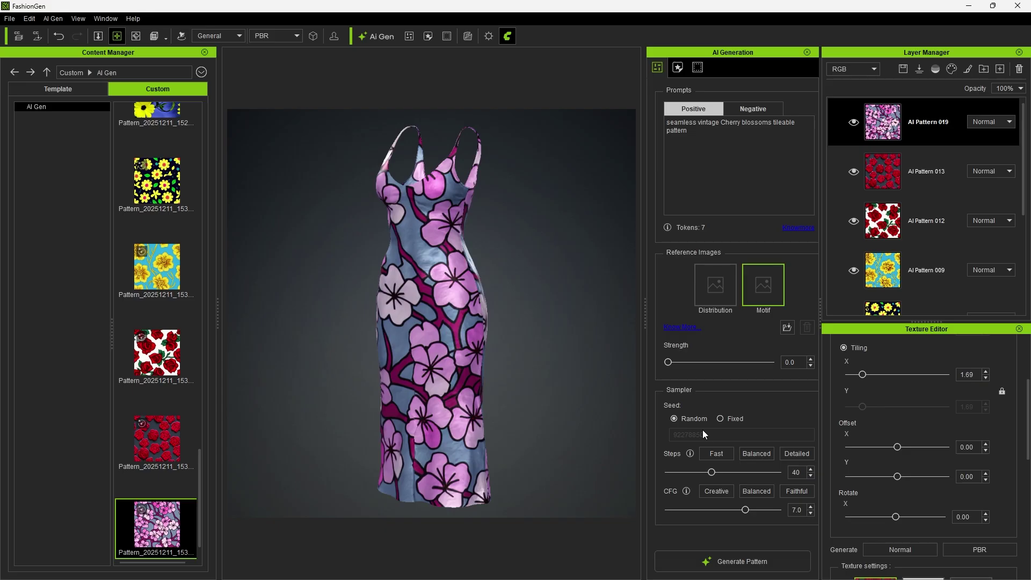
# Fix the seed, generate a cherry blossom pattern at 15 steps, and tile it at 2.36
pyautogui.click(722, 421)
pyautogui.click(717, 455)
pyautogui.click(730, 563)
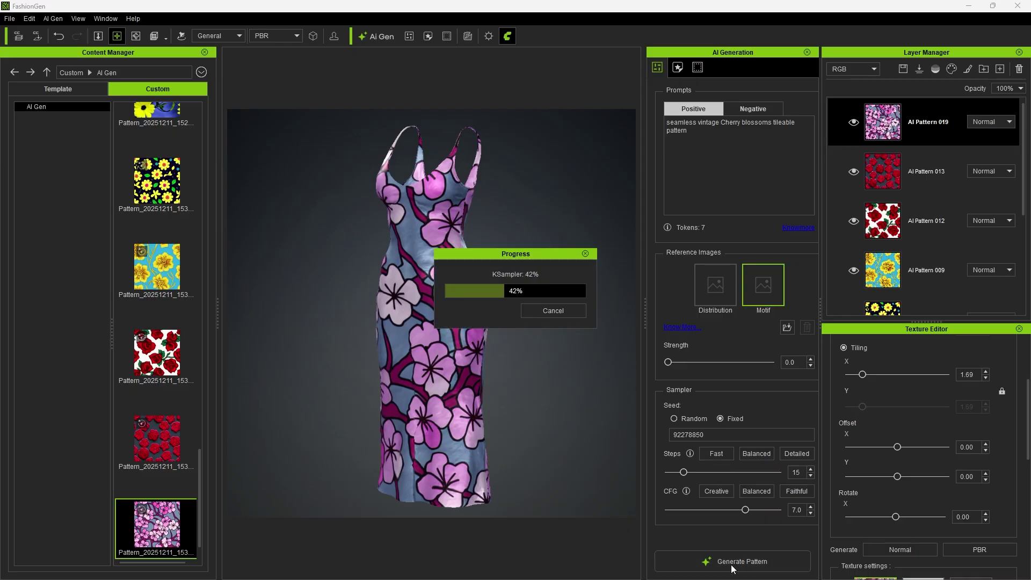
pyautogui.moveTo(856, 374); pyautogui.dragTo(867, 375)
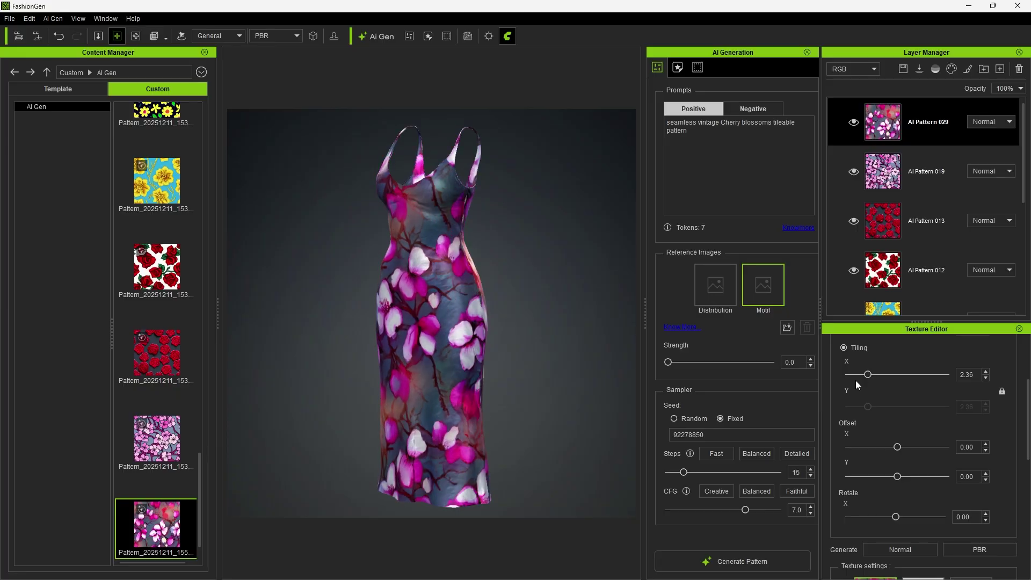
# Raise sampling steps to 50, regenerate AI Pattern 030, and tile it at 2.90
pyautogui.click(795, 453)
pyautogui.click(737, 562)
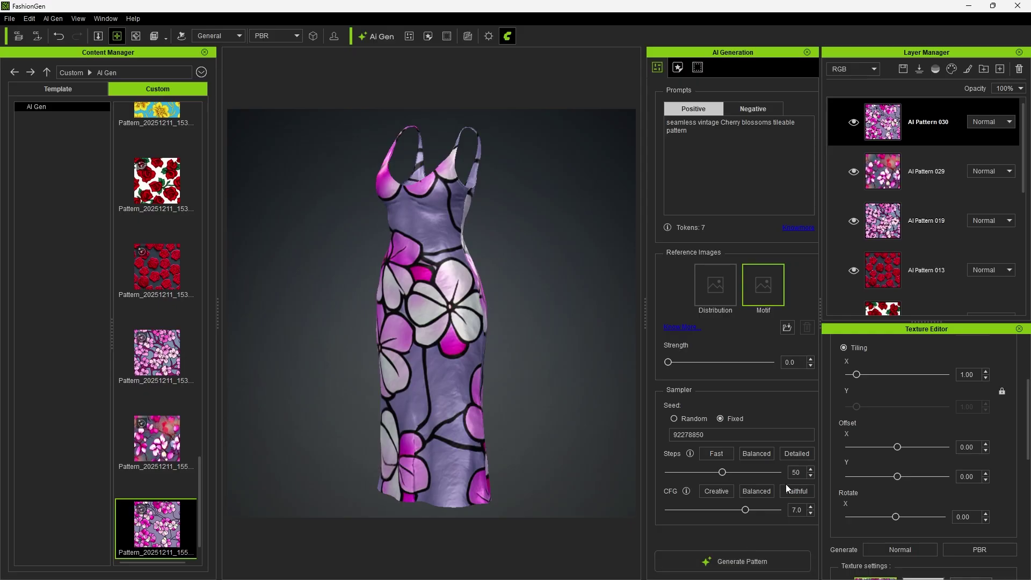
pyautogui.moveTo(860, 374); pyautogui.dragTo(877, 369)
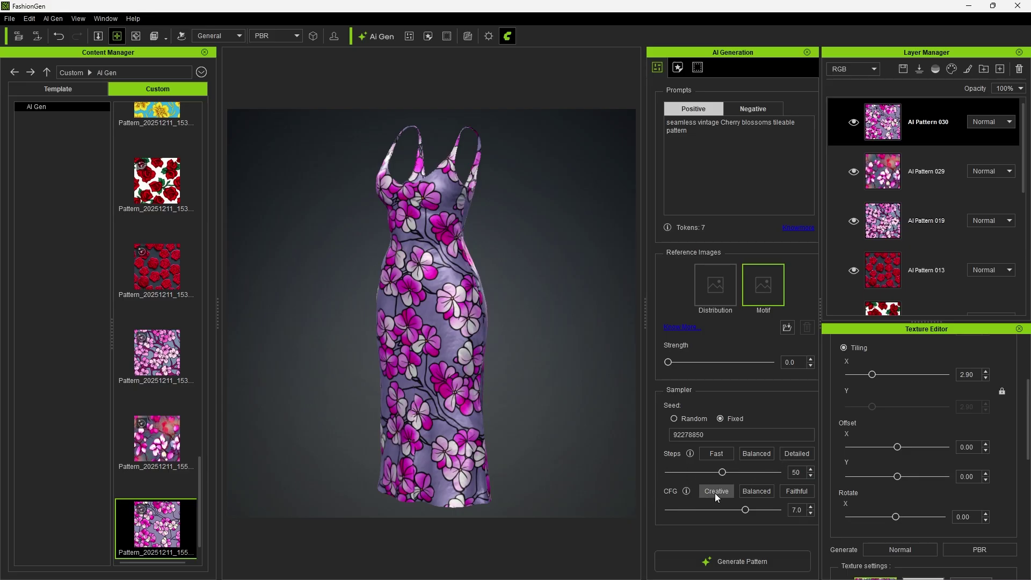
# Generate blossom patterns at CFG 2.0 and 8.0, tiling at 2.43 and 2.97, then restore steps to 40
pyautogui.click(734, 568)
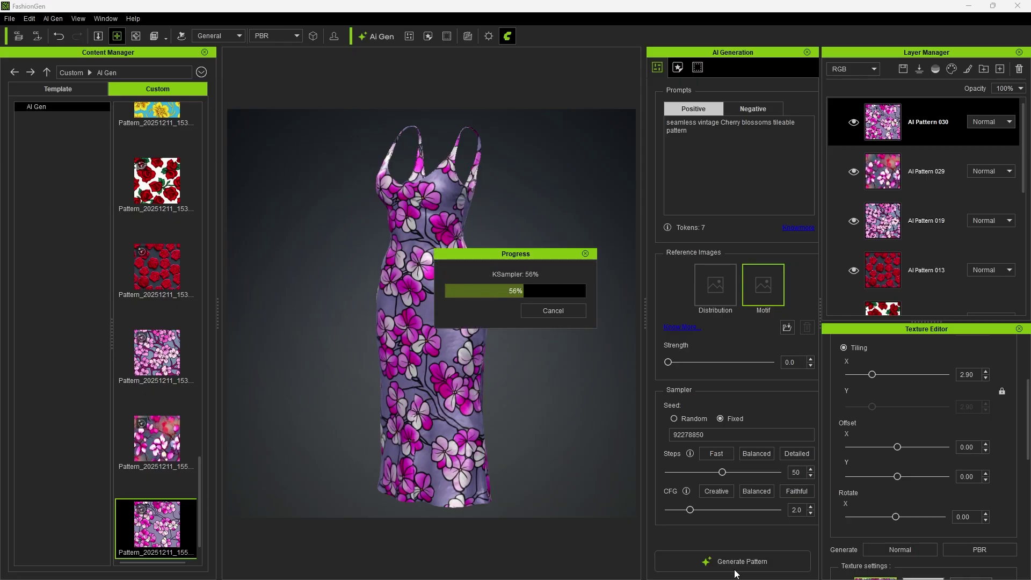
pyautogui.moveTo(857, 376); pyautogui.dragTo(869, 375)
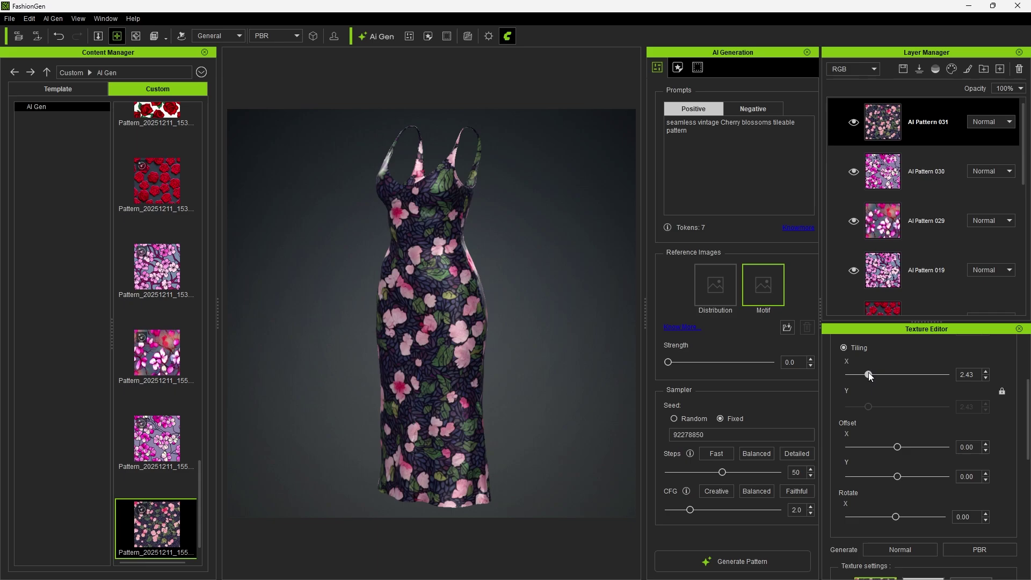
pyautogui.click(804, 490)
pyautogui.click(728, 564)
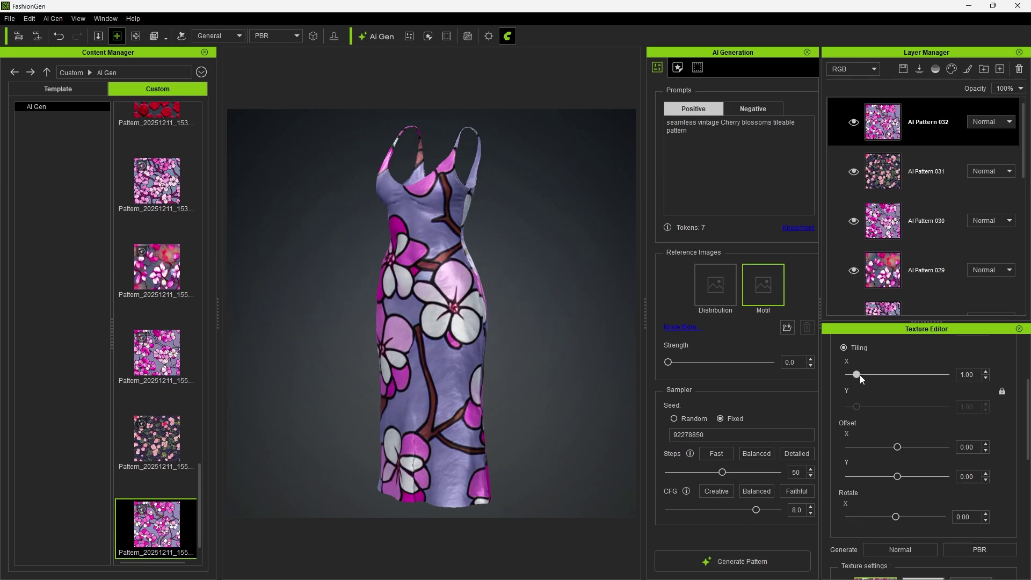
pyautogui.moveTo(859, 375); pyautogui.dragTo(874, 374)
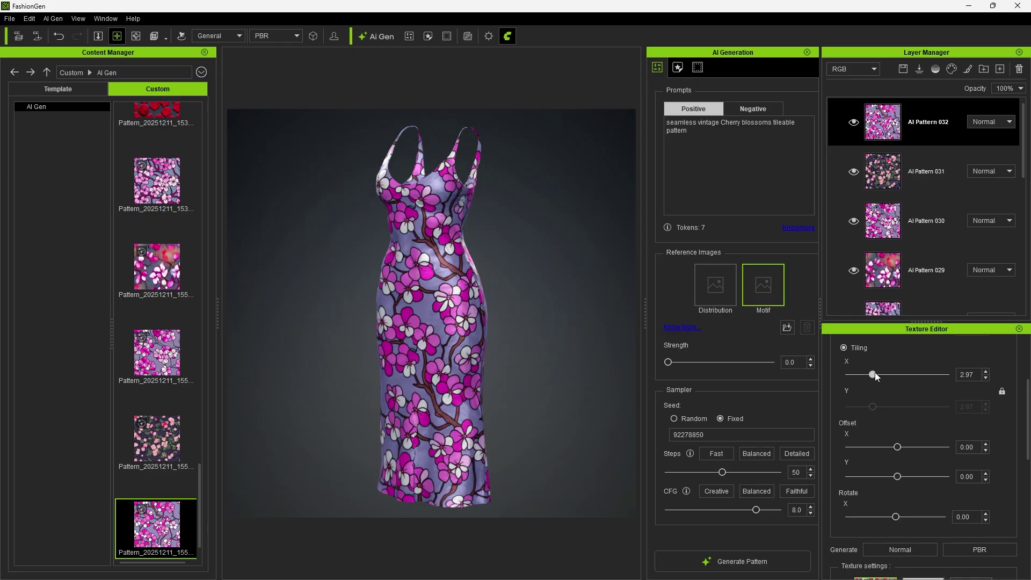
pyautogui.click(762, 448)
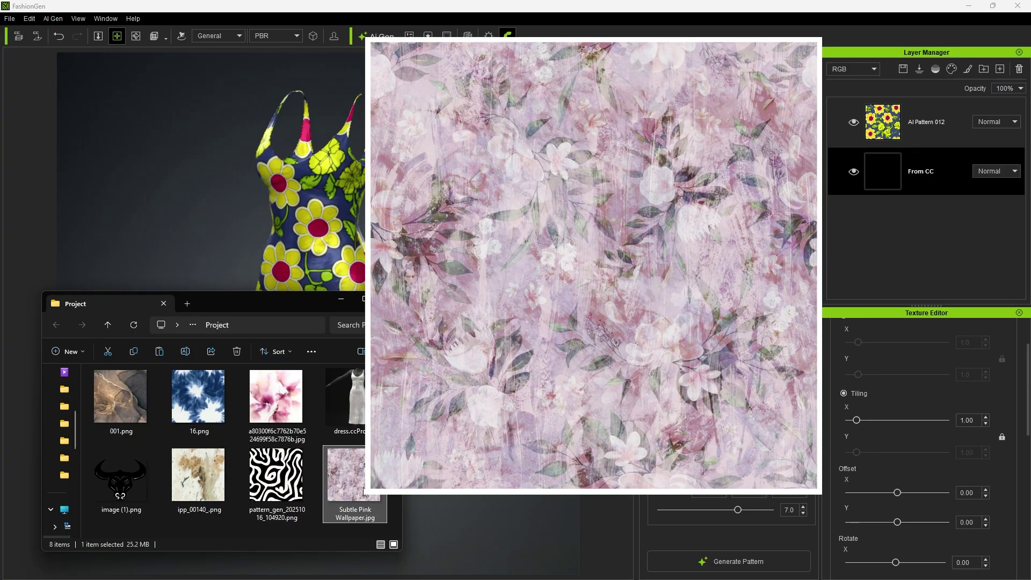
# Use Subtle Pink Wallpaper.jpg as the motif, generate AI Pattern 013, and tile it at 2.29
pyautogui.moveTo(363, 491); pyautogui.dragTo(769, 295)
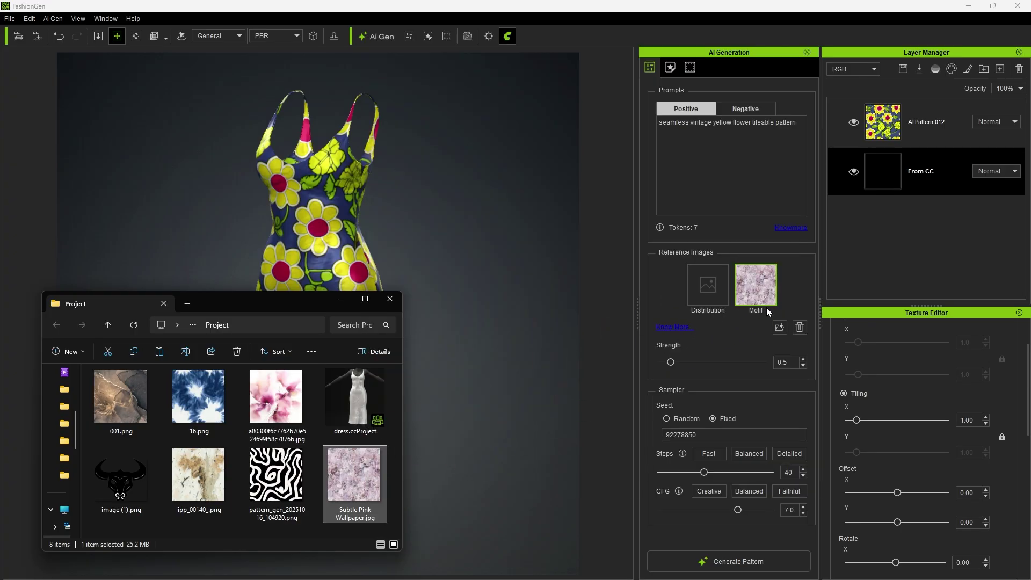
pyautogui.click(742, 562)
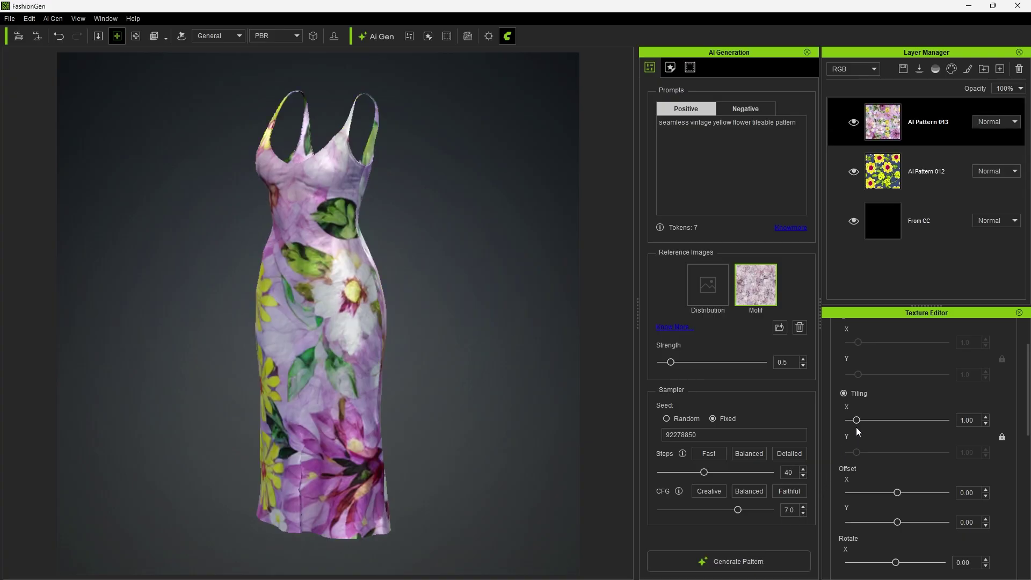
pyautogui.moveTo(857, 421); pyautogui.dragTo(868, 417)
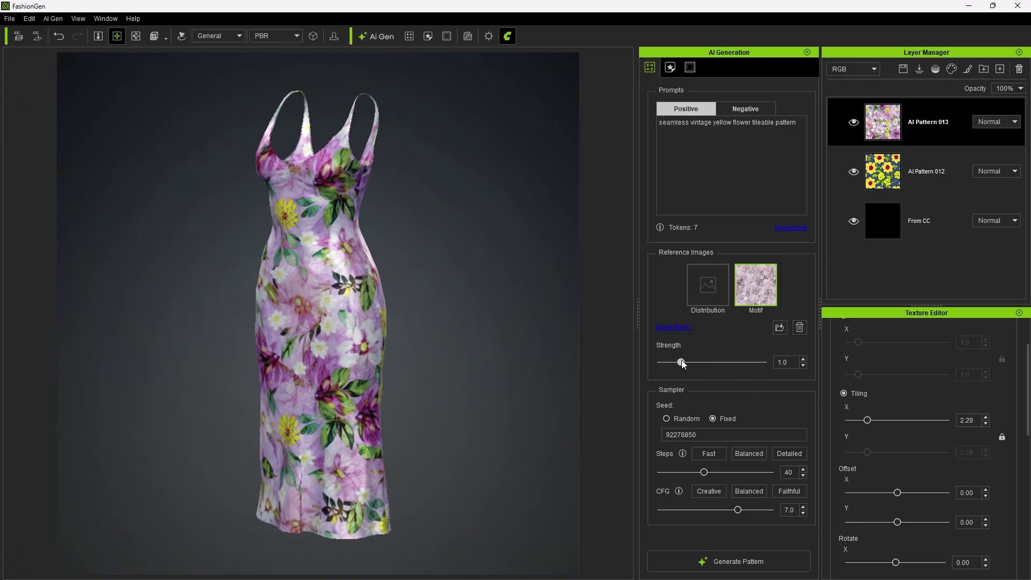
# Regenerate at motif strength 1.0, then 0.2, tiling the yellow floral AI Pattern 015 at 2.43
pyautogui.click(738, 562)
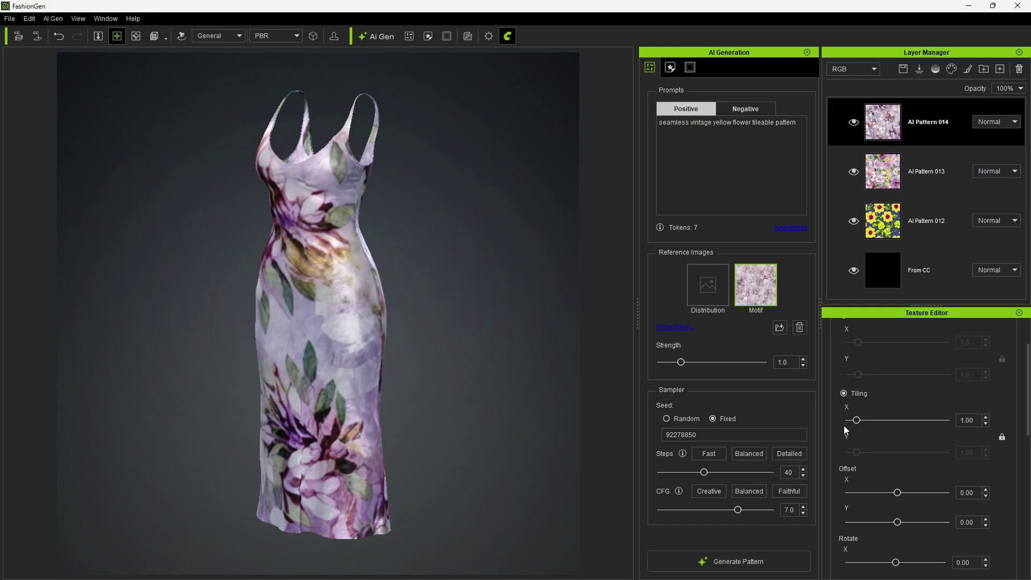
pyautogui.moveTo(856, 420); pyautogui.dragTo(869, 420)
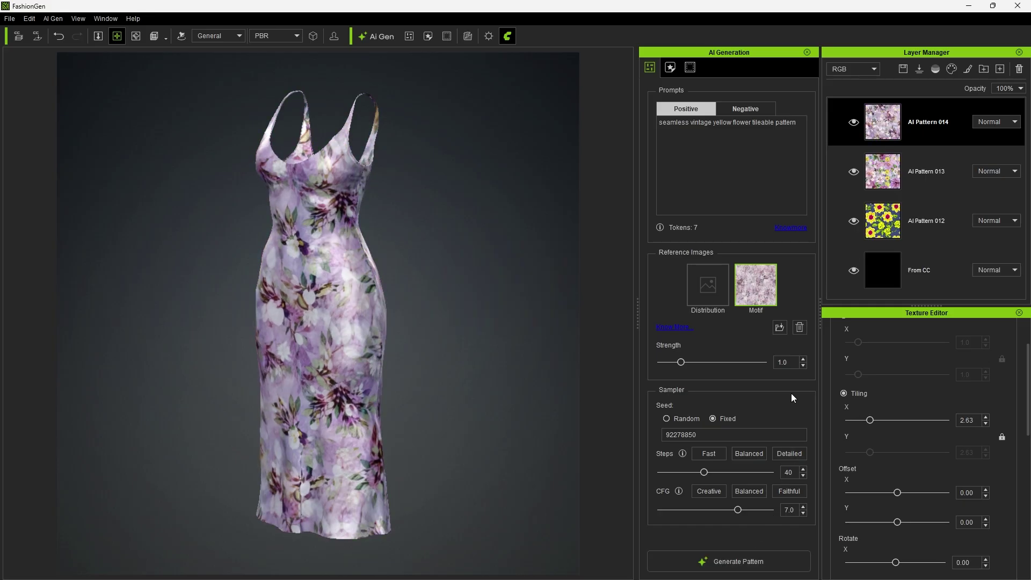
pyautogui.moveTo(681, 363); pyautogui.dragTo(664, 363)
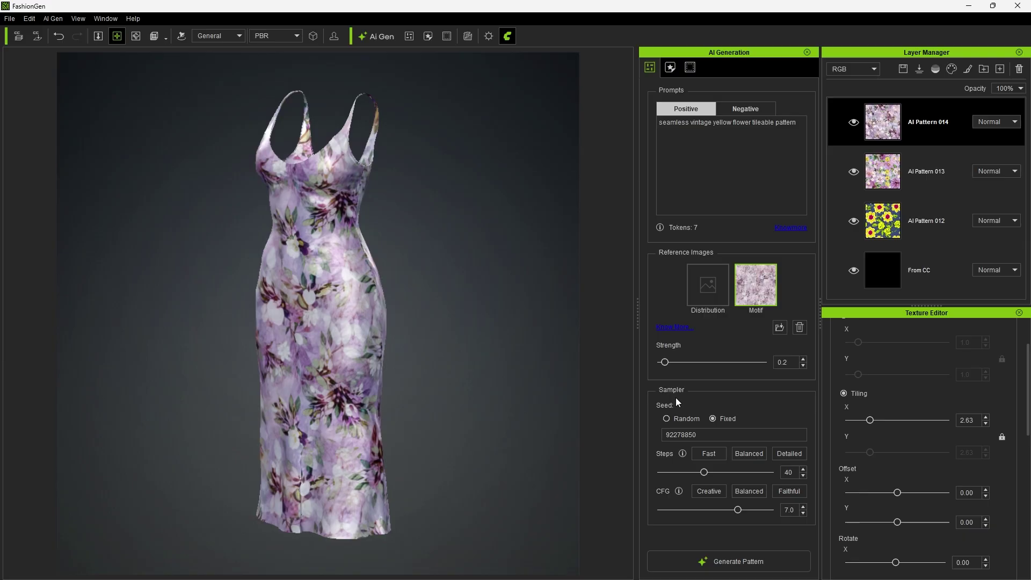
pyautogui.click(736, 562)
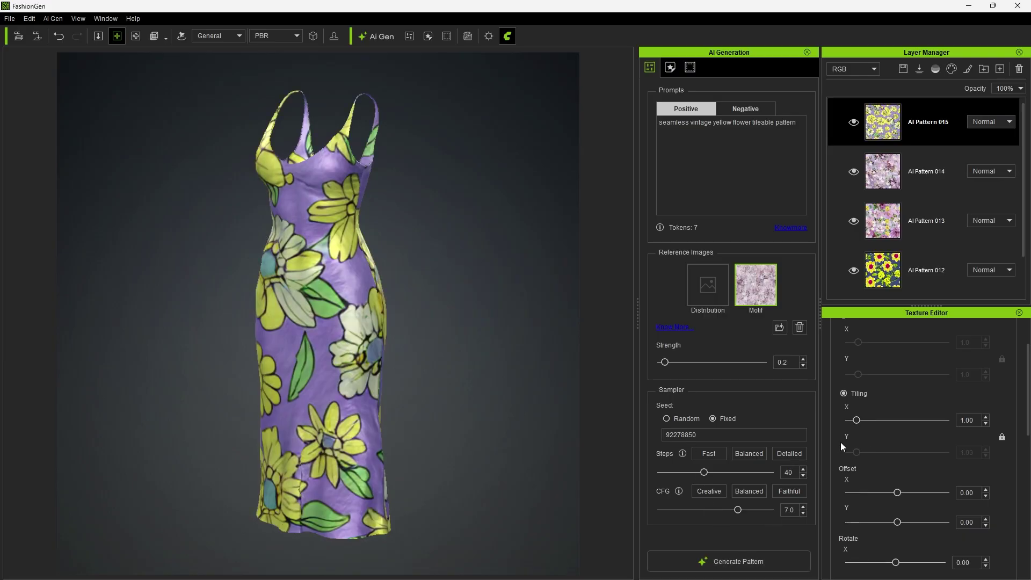
pyautogui.moveTo(856, 420); pyautogui.dragTo(867, 420)
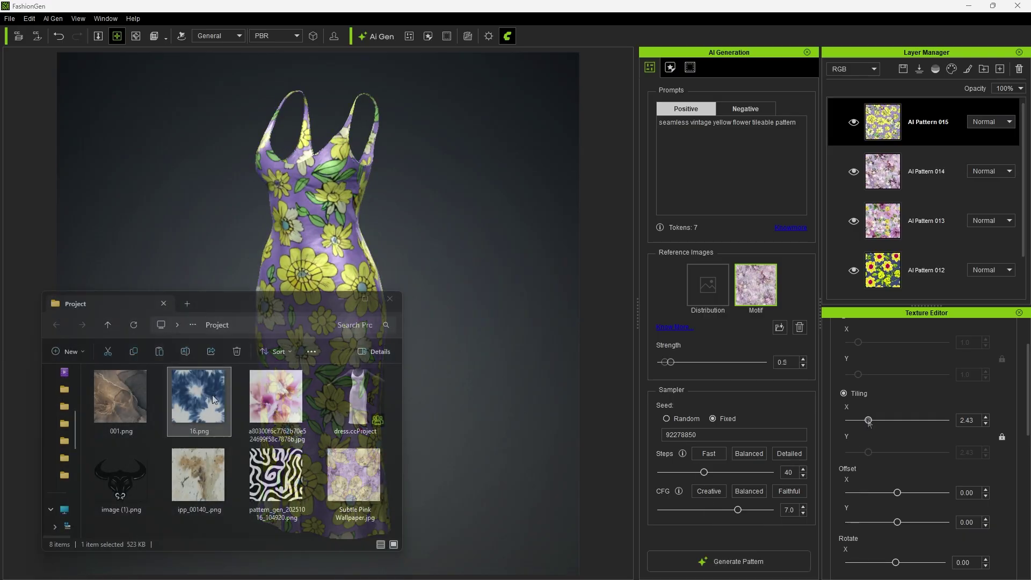
# Swap the motif to 16.png, generate a navy and yellow pattern, and tile it at 2.90
pyautogui.moveTo(213, 400); pyautogui.dragTo(768, 286)
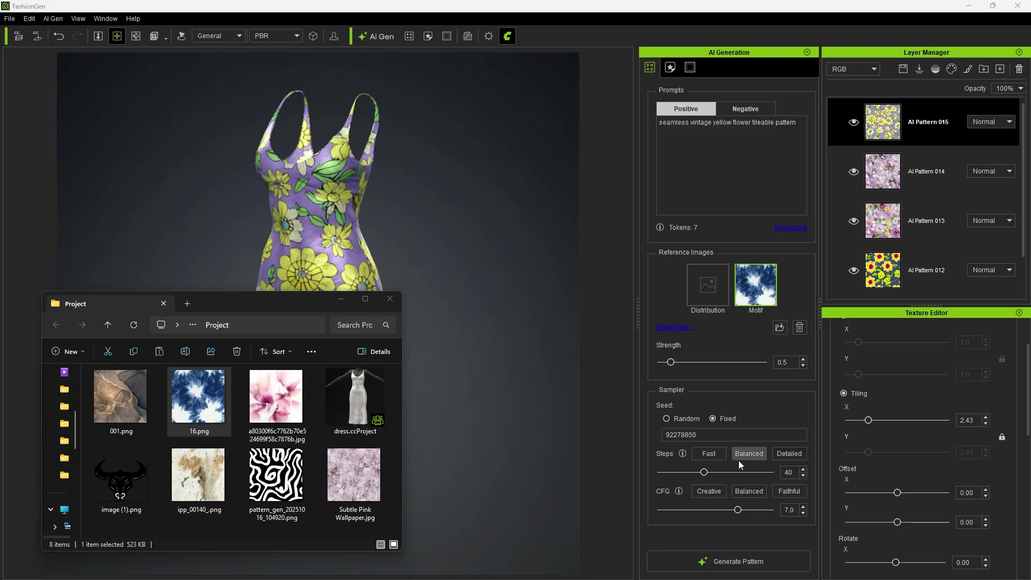
pyautogui.click(731, 562)
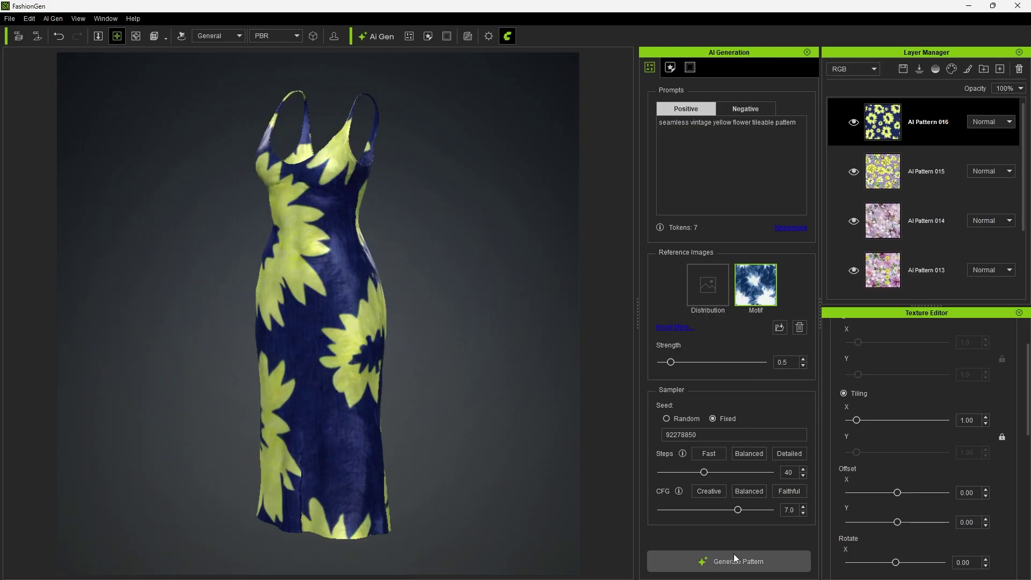
pyautogui.moveTo(856, 420); pyautogui.dragTo(872, 418)
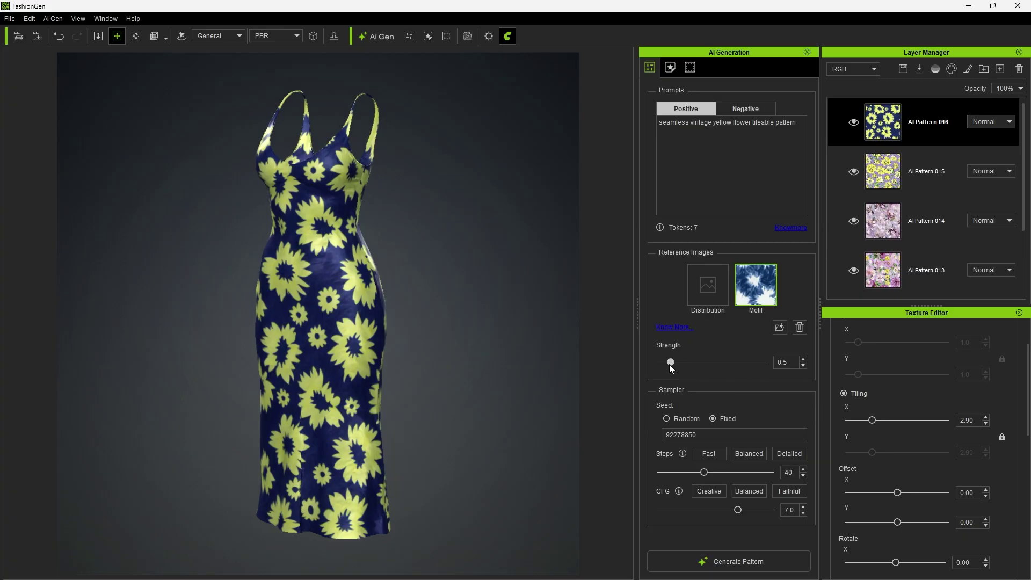
# Raise motif strength to 0.8, regenerate the white-on-navy pattern, and tile it at 3.24
pyautogui.moveTo(669, 364); pyautogui.dragTo(676, 362)
pyautogui.click(743, 562)
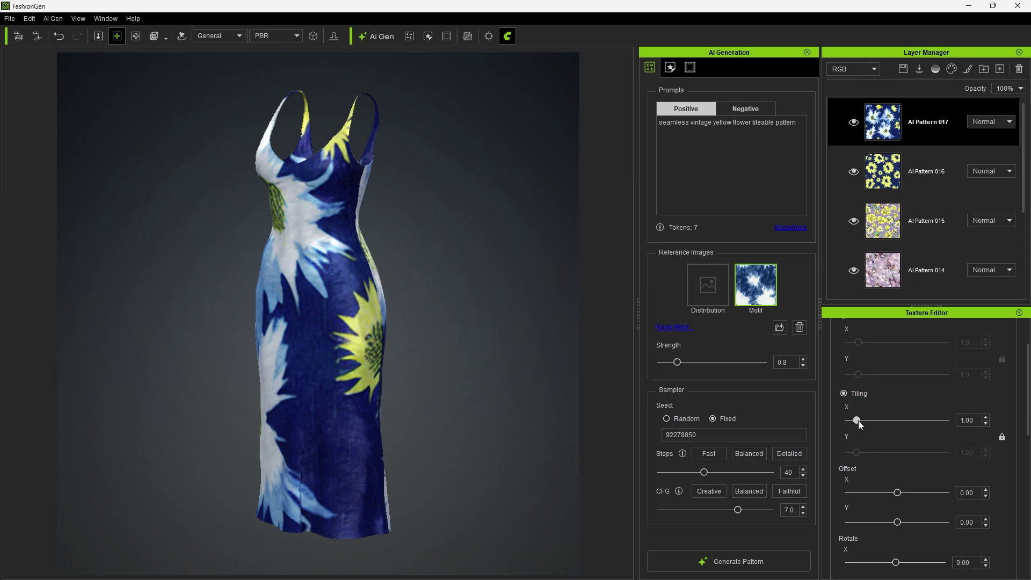
pyautogui.moveTo(858, 421); pyautogui.dragTo(876, 417)
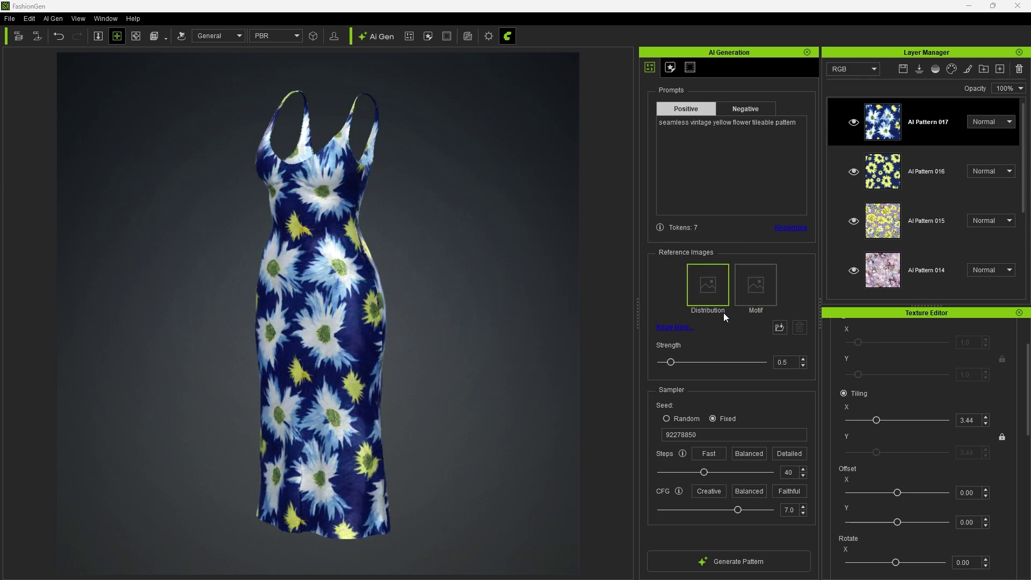
# Set the black-and-white swirl image as distribution reference, generate a pattern, and tile it at 3.51
pyautogui.hotkey('alt', 'Tab')
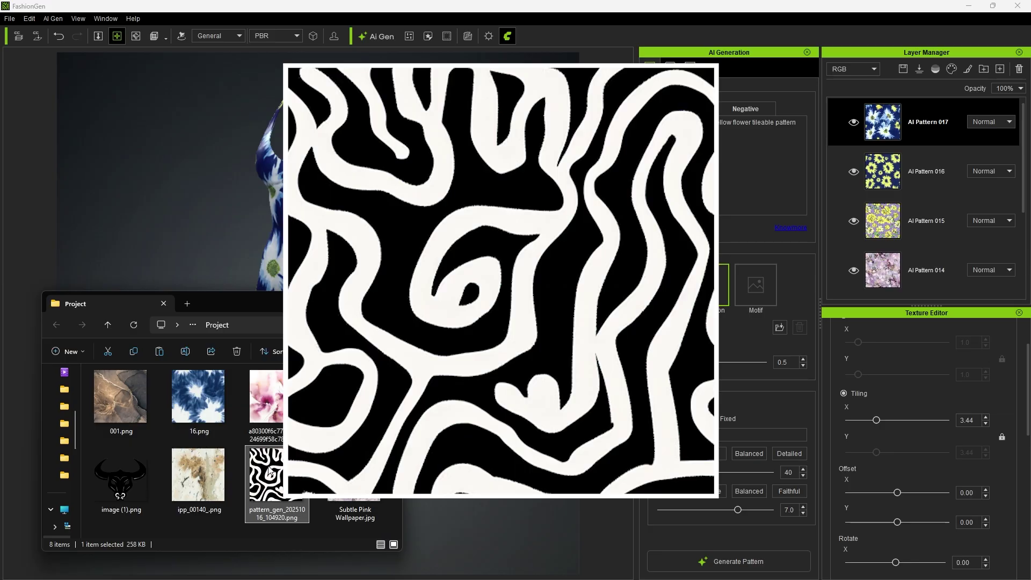
pyautogui.moveTo(270, 472); pyautogui.dragTo(693, 284)
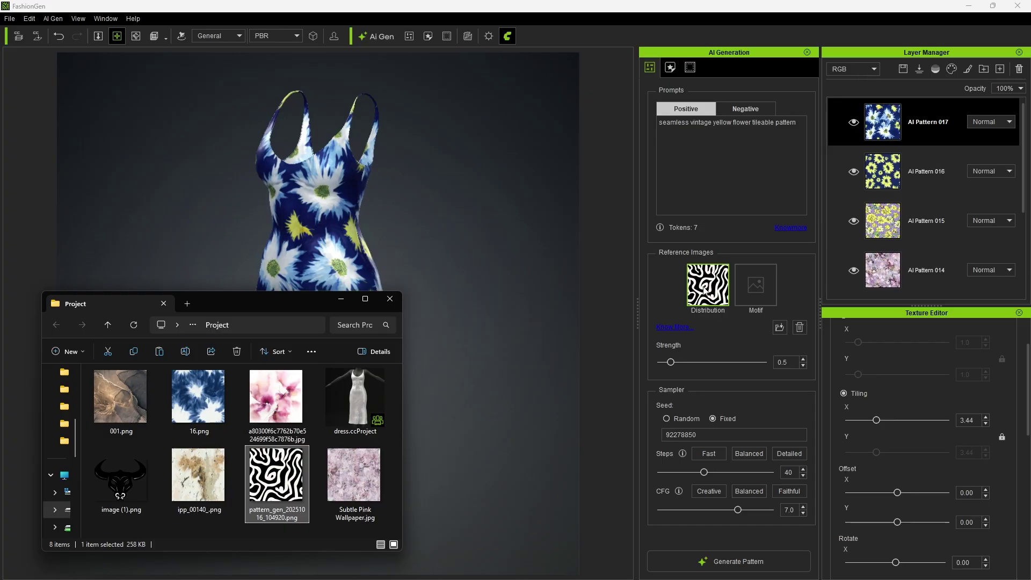
pyautogui.click(733, 562)
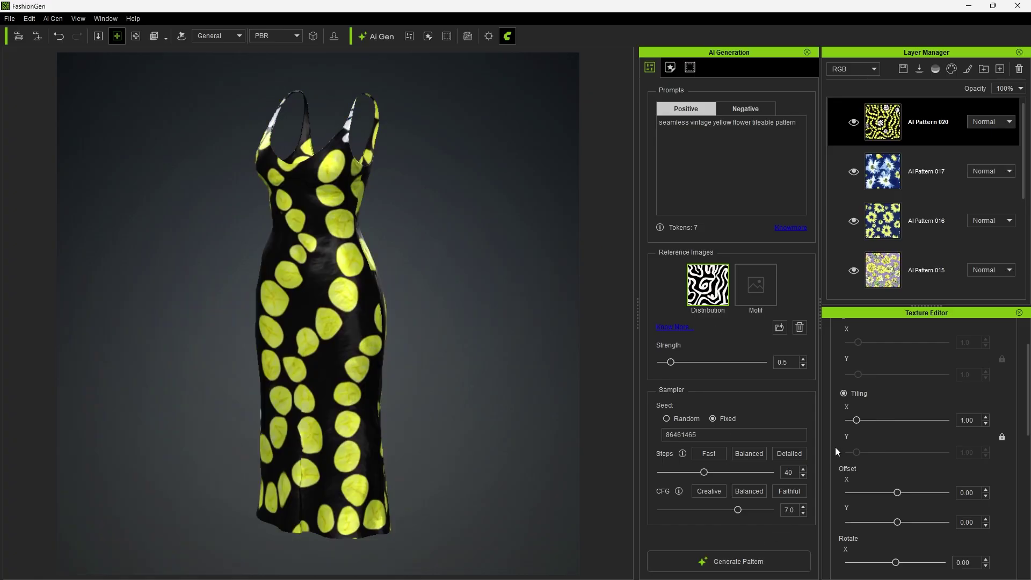
pyautogui.moveTo(856, 420); pyautogui.dragTo(876, 420)
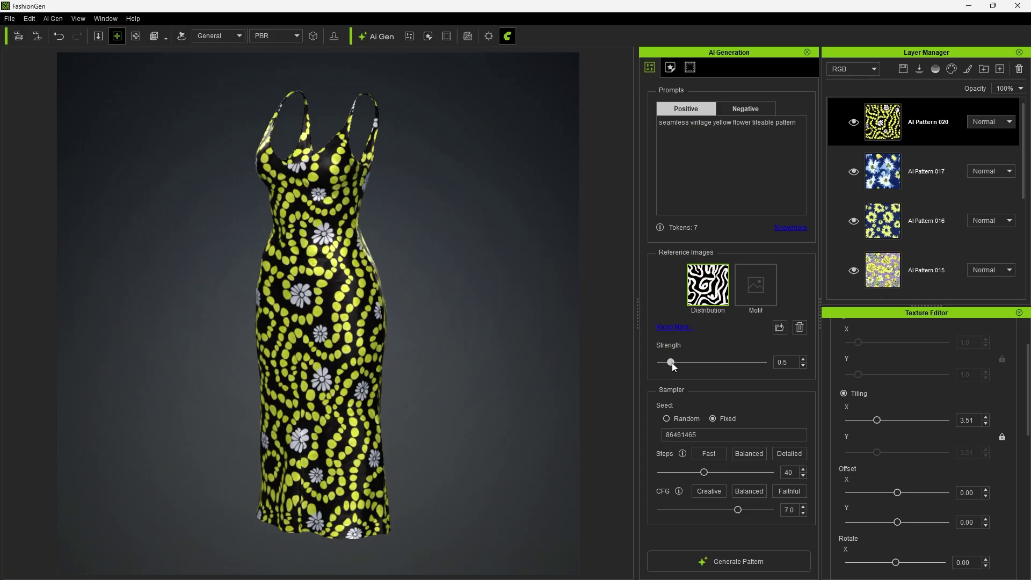
# Generate two more patterns tiled densely, then make Abstract-Boho-Pattern-20.jpg the distribution reference
pyautogui.click(732, 562)
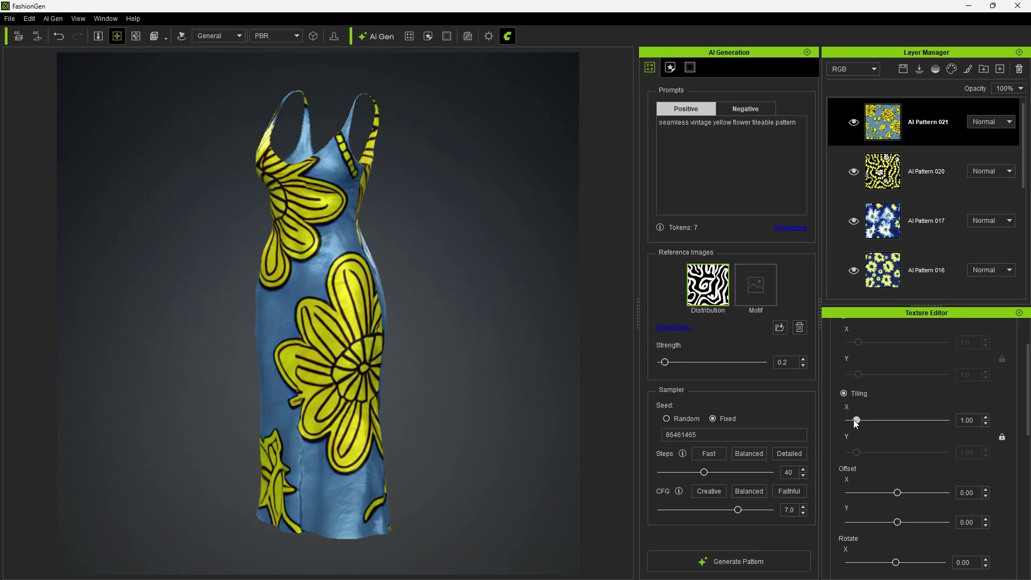
pyautogui.moveTo(856, 419); pyautogui.dragTo(875, 418)
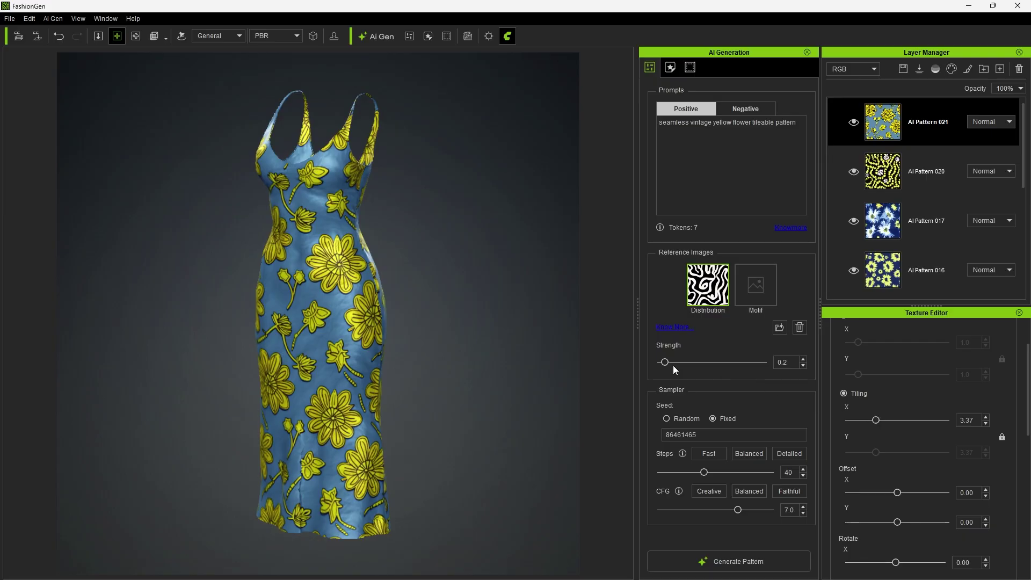
pyautogui.click(725, 554)
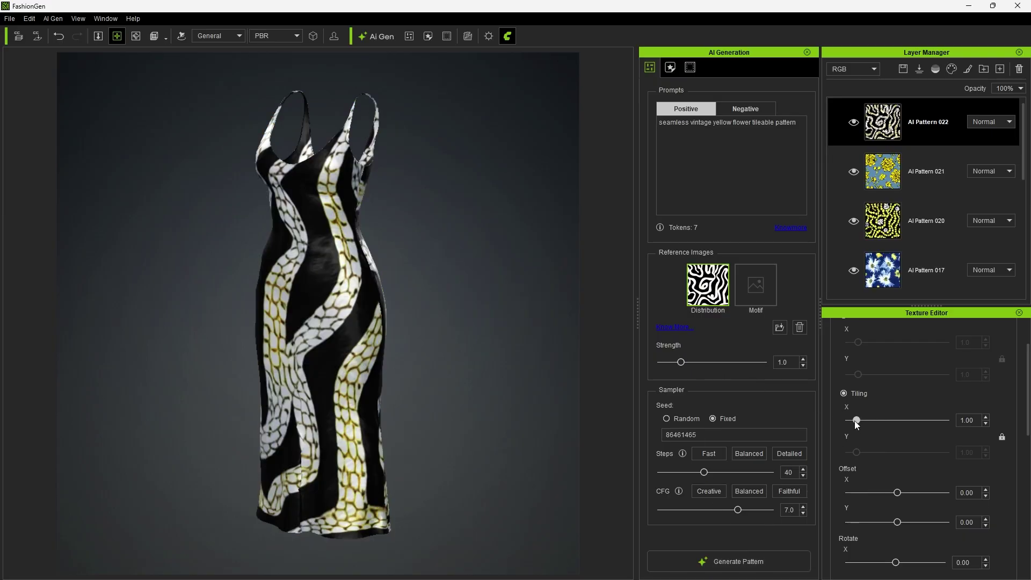
pyautogui.moveTo(856, 420); pyautogui.dragTo(880, 418)
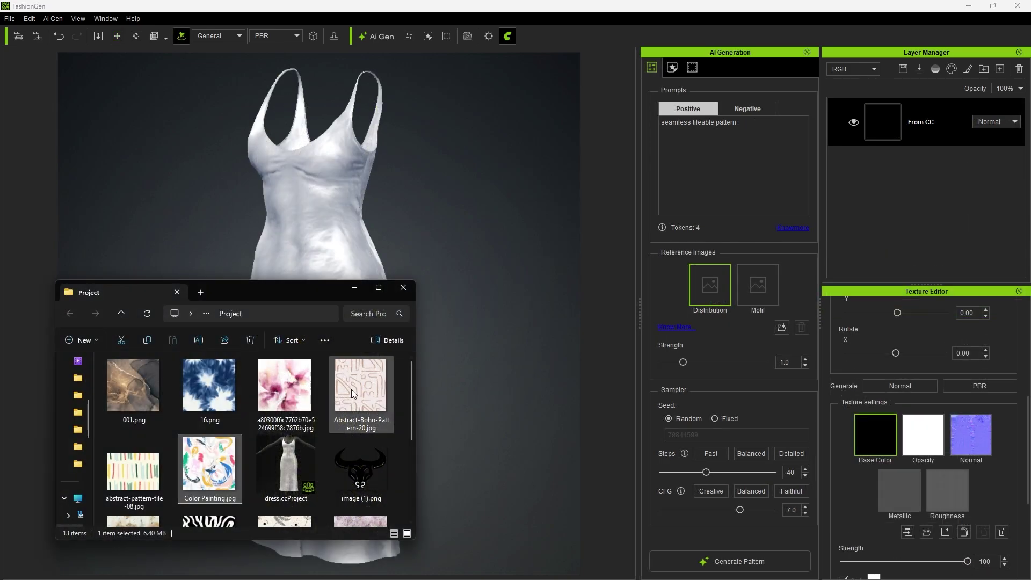
pyautogui.moveTo(360, 385); pyautogui.dragTo(709, 286)
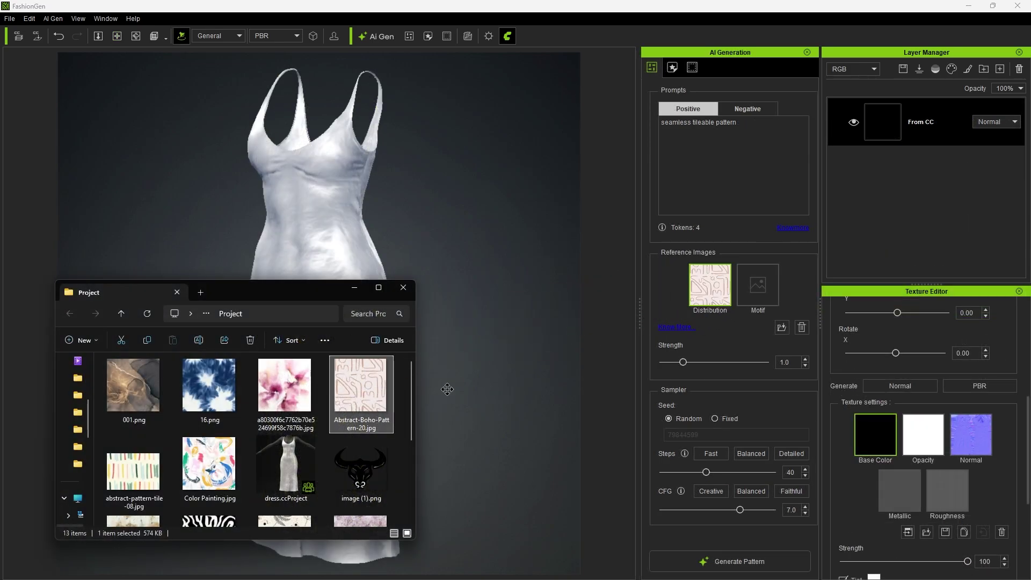
# Add Color Painting.jpg as motif and generate tiled patterns at full and weakened (0.2) motif strength
pyautogui.moveTo(209, 463)
pyautogui.mouseDown()
pyautogui.moveTo(757, 284)
pyautogui.moveTo(761, 301)
pyautogui.mouseUp()
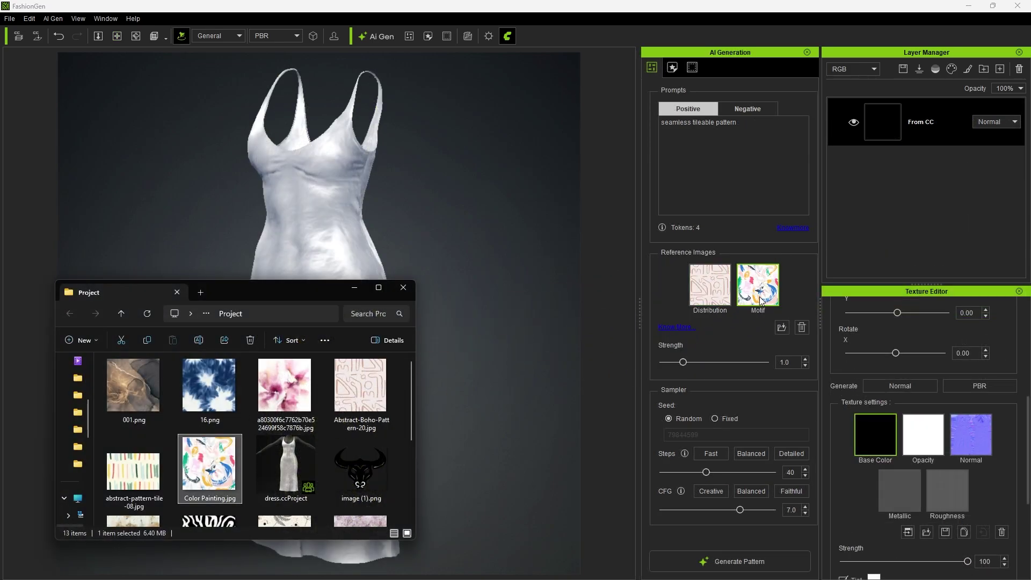
pyautogui.click(723, 564)
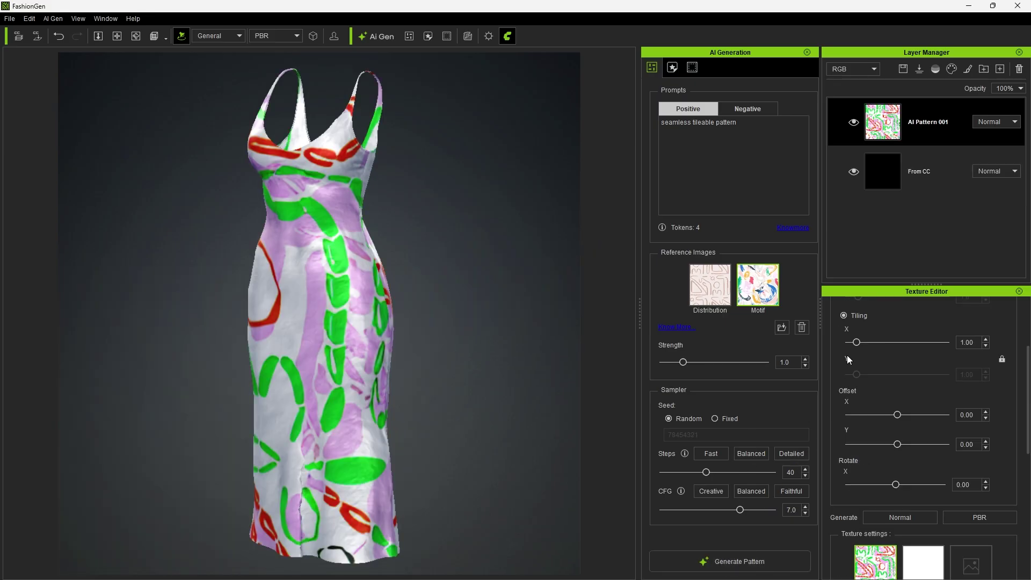
pyautogui.moveTo(857, 342); pyautogui.dragTo(877, 347)
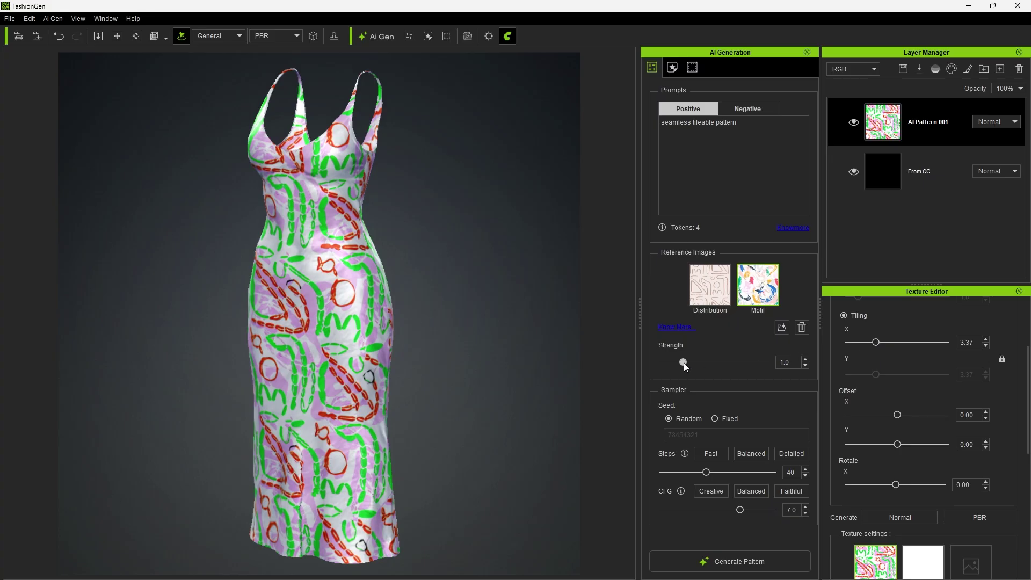
pyautogui.moveTo(683, 362); pyautogui.dragTo(667, 363)
pyautogui.click(735, 562)
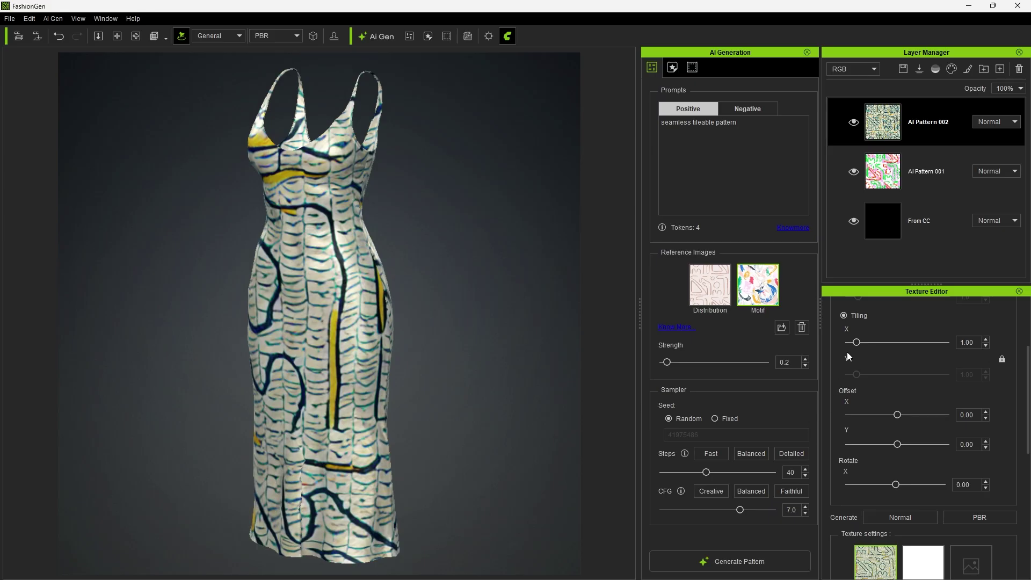
pyautogui.moveTo(856, 342); pyautogui.dragTo(874, 343)
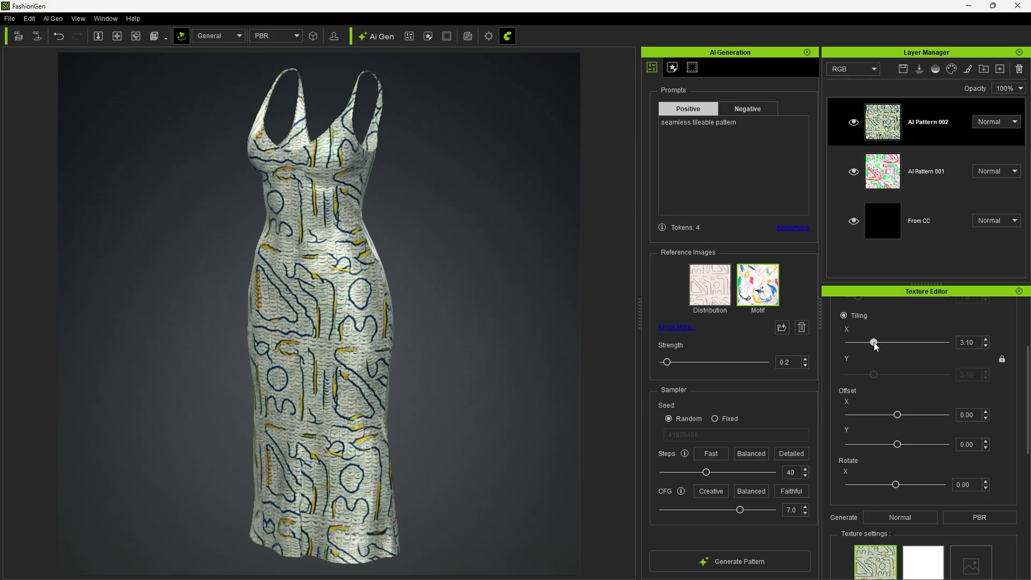
# Set motif strength 1.0 and distribution strength 0.3, regenerate, and tile the painted print at 2.76
pyautogui.doubleClick(786, 363)
pyautogui.write('1')
pyautogui.press('Return')
pyautogui.click(715, 289)
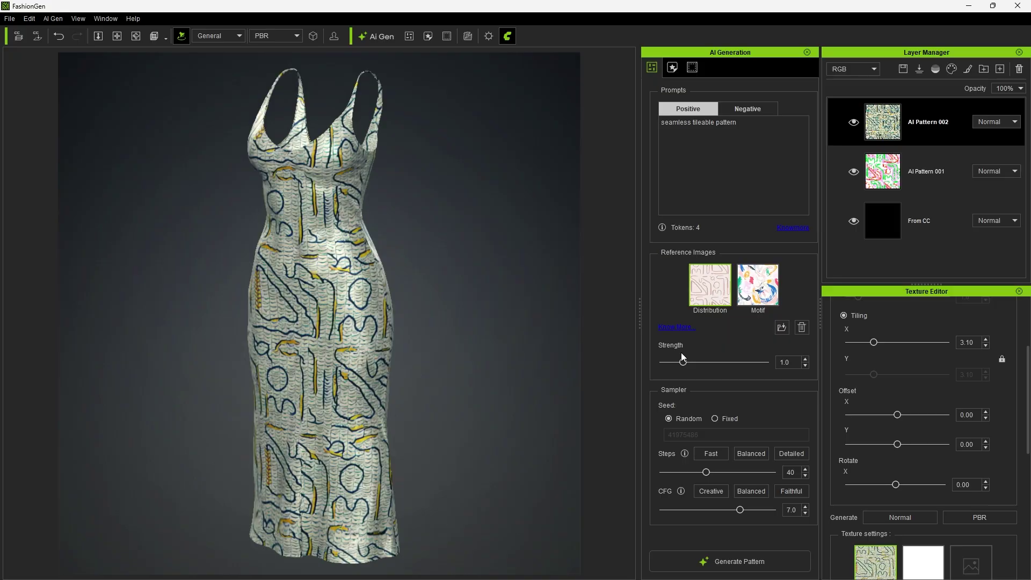
pyautogui.moveTo(683, 362); pyautogui.dragTo(668, 362)
pyautogui.click(736, 559)
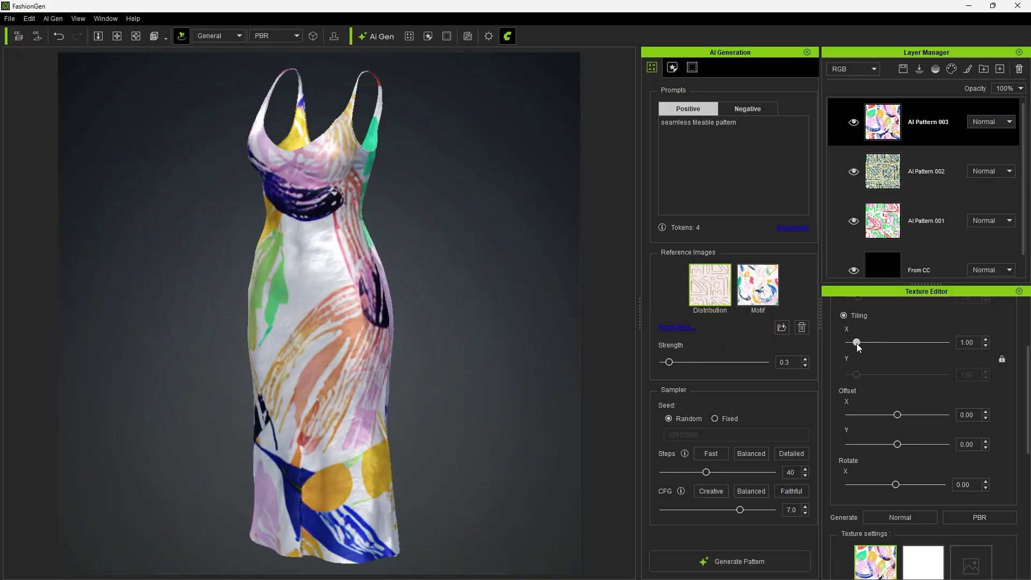
pyautogui.moveTo(856, 342); pyautogui.dragTo(872, 342)
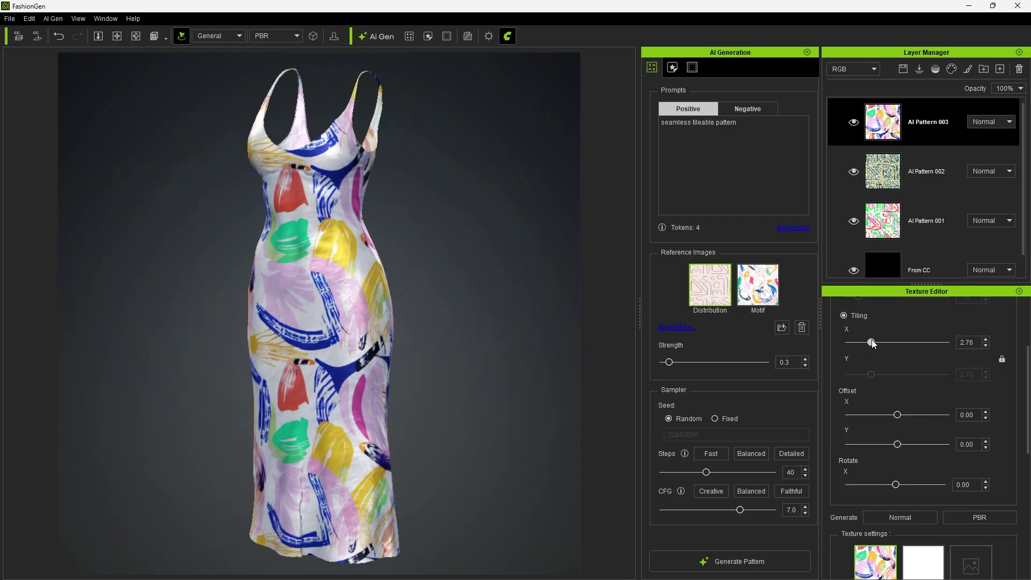
# Use the botanical print as distribution and Whispering Waters6.png as motif, then generate and tile the pattern
pyautogui.hotkey('alt', 'Tab')
pyautogui.moveTo(284, 384); pyautogui.dragTo(713, 290)
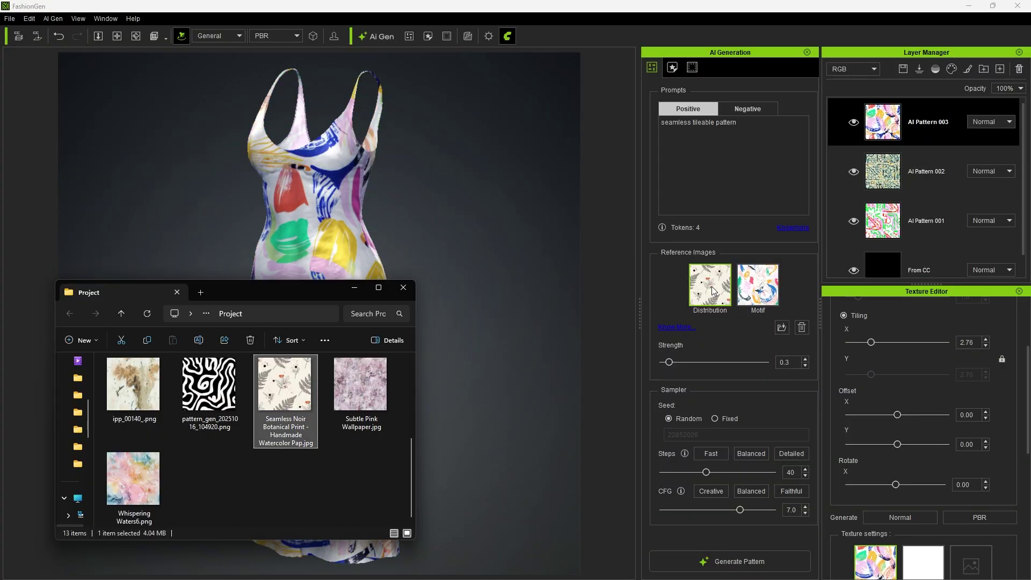
pyautogui.moveTo(134, 478); pyautogui.dragTo(753, 296)
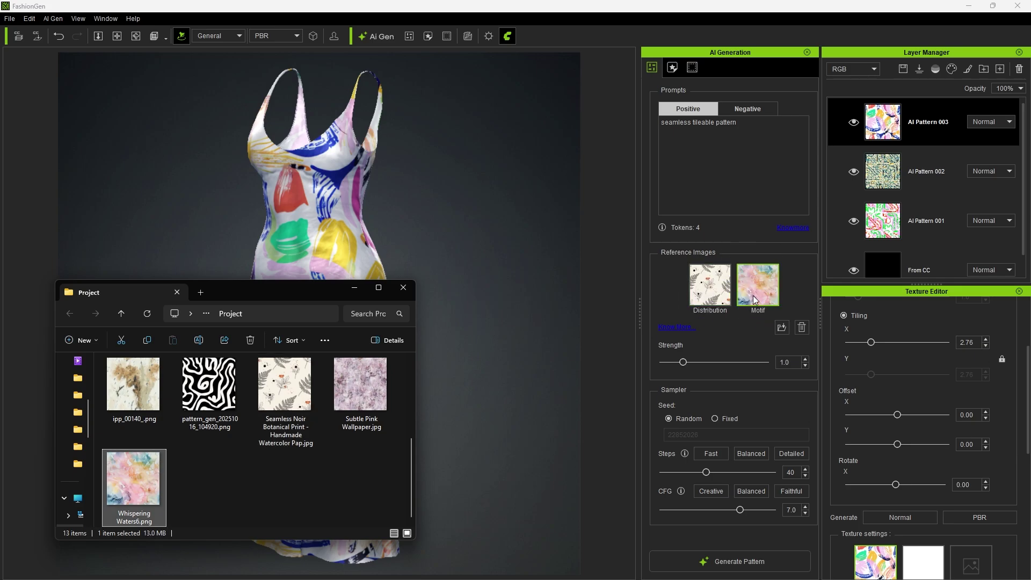
pyautogui.click(725, 561)
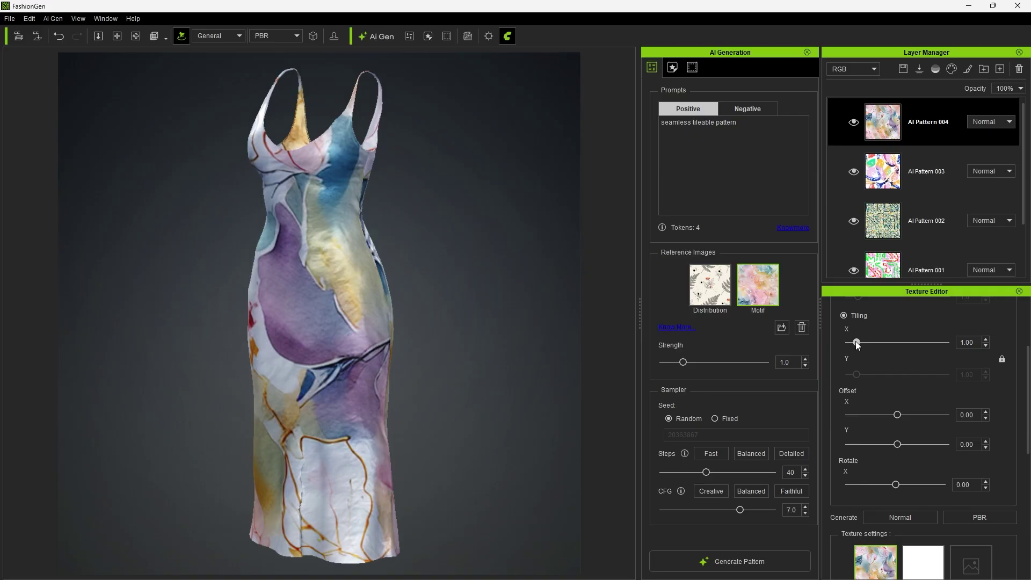
pyautogui.moveTo(856, 345); pyautogui.dragTo(870, 342)
# Set distribution strength to 1.0, regenerate the watercolour floral, and tile it at 3.64
pyautogui.click(720, 303)
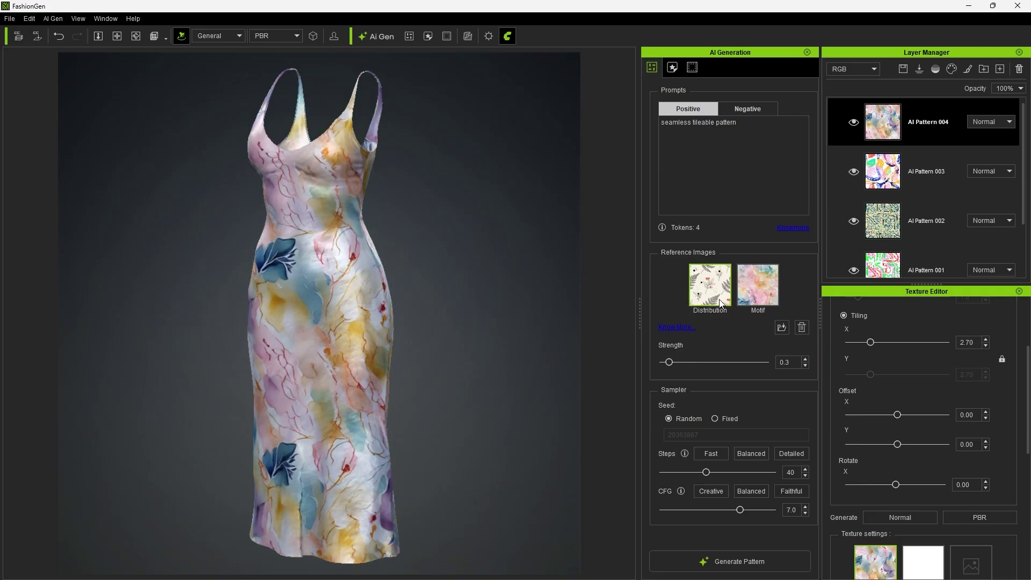
pyautogui.doubleClick(790, 360)
pyautogui.write('1')
pyautogui.press('Return')
pyautogui.click(722, 561)
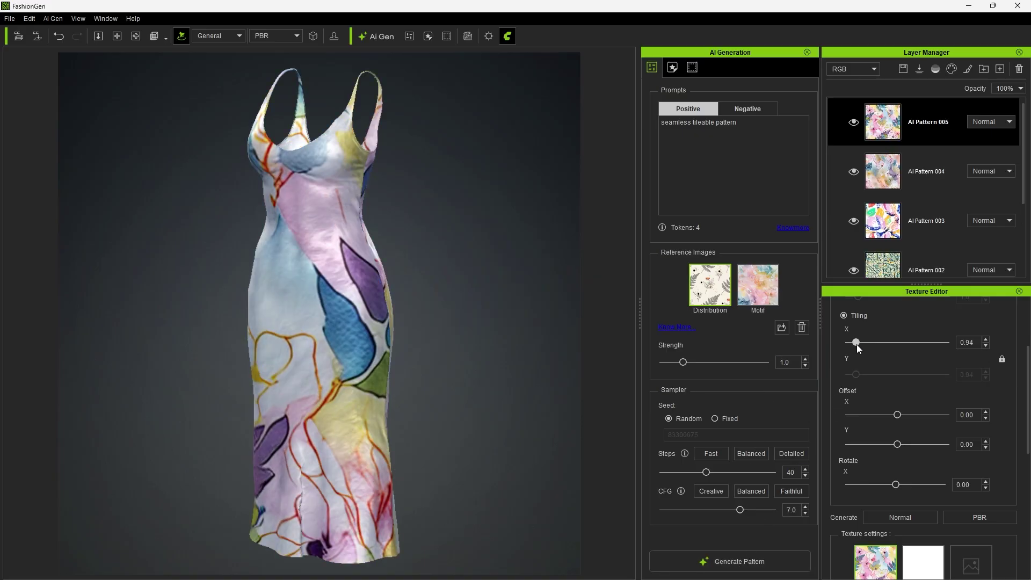
pyautogui.moveTo(856, 343); pyautogui.dragTo(878, 347)
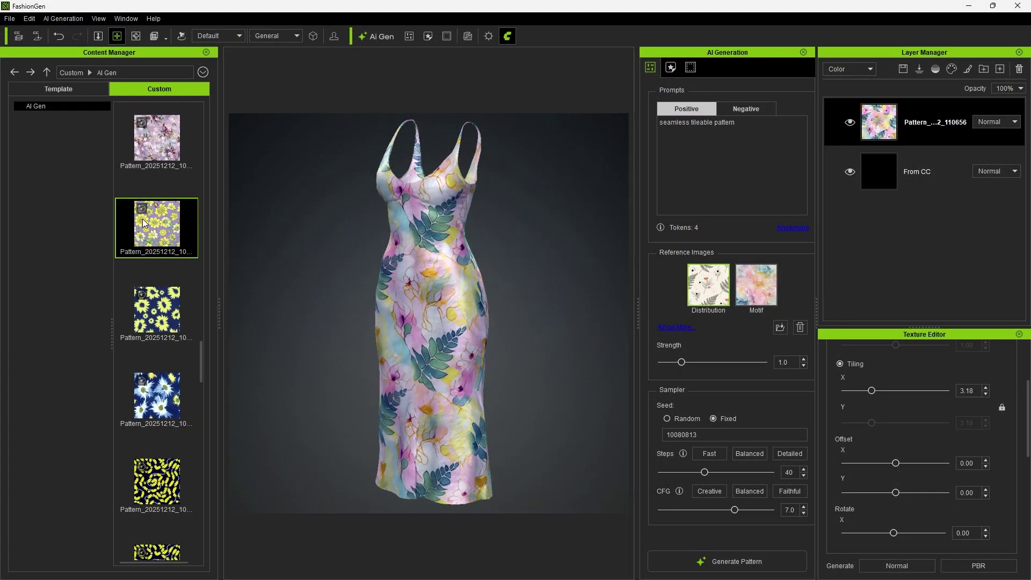
# Reload the saved yellow-flower pattern's settings, change 'yellow' to 'blue' in the prompt, and use a random seed
pyautogui.rightClick(143, 222)
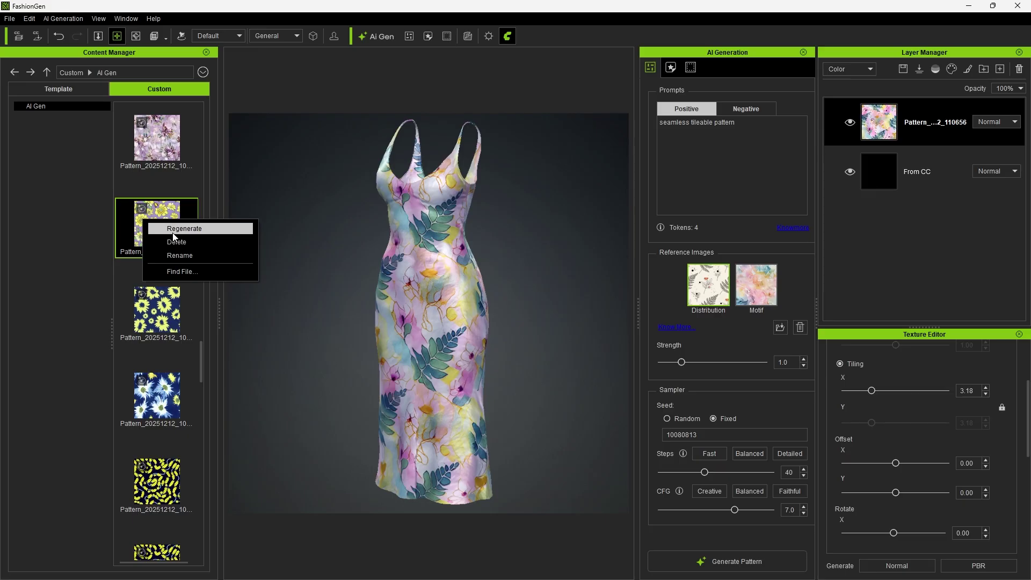
pyautogui.click(220, 230)
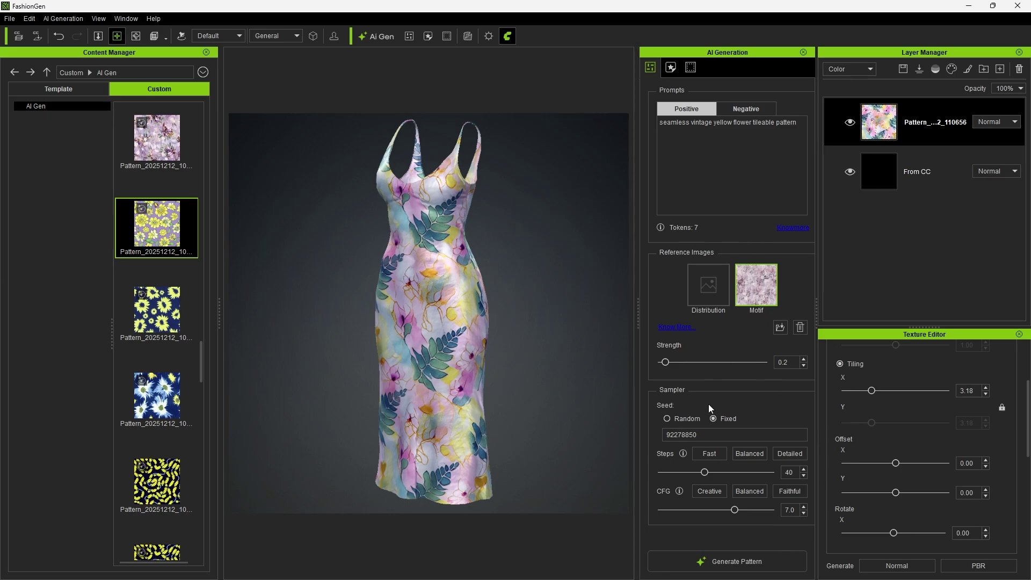
pyautogui.doubleClick(724, 122)
pyautogui.write('blue')
pyautogui.click(668, 419)
# Generate the blue-flower pattern, tile it denser on the dress, and set abstract-pattern-tile-08 as the distribution reference
pyautogui.click(738, 562)
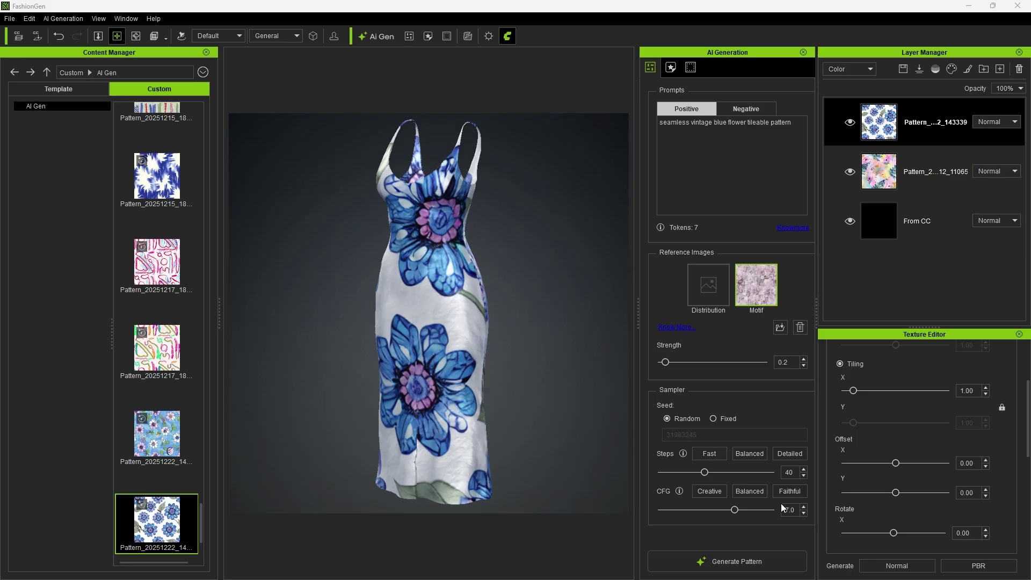
pyautogui.moveTo(853, 391); pyautogui.dragTo(870, 390)
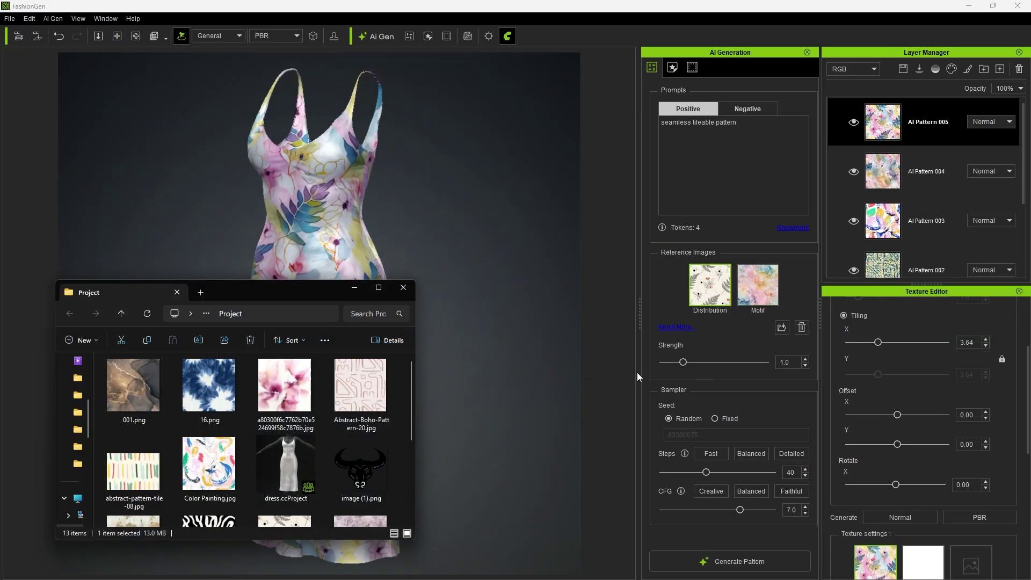
pyautogui.moveTo(133, 467); pyautogui.dragTo(698, 285)
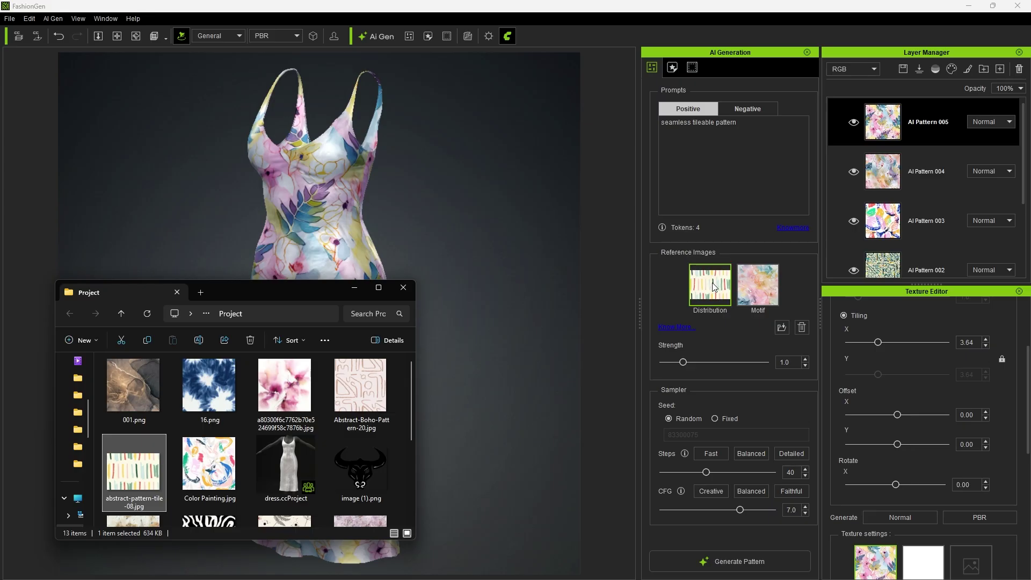
# With 16.png as motif, generate AI Pattern 006 brushstroke stripes and tile them at 3.44 on the dress
pyautogui.moveTo(209, 385); pyautogui.dragTo(761, 285)
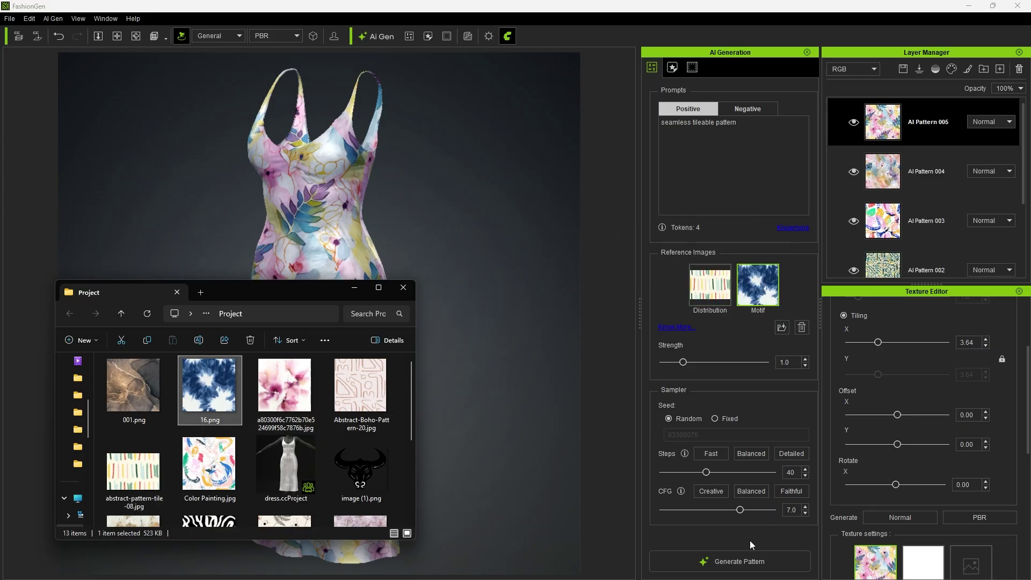
pyautogui.click(743, 562)
pyautogui.moveTo(877, 342)
pyautogui.mouseDown()
pyautogui.moveTo(862, 344)
pyautogui.moveTo(876, 346)
pyautogui.mouseUp()
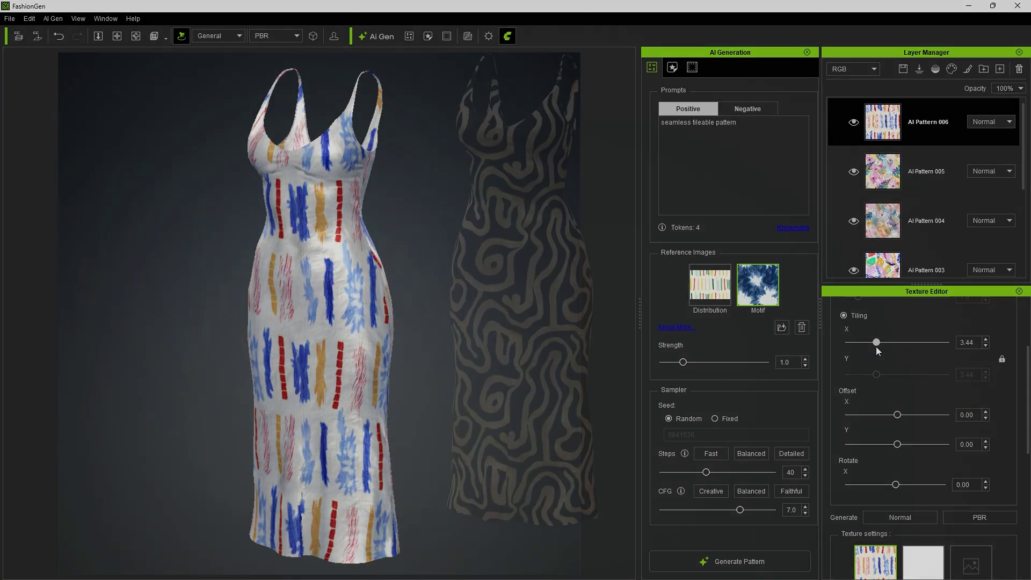